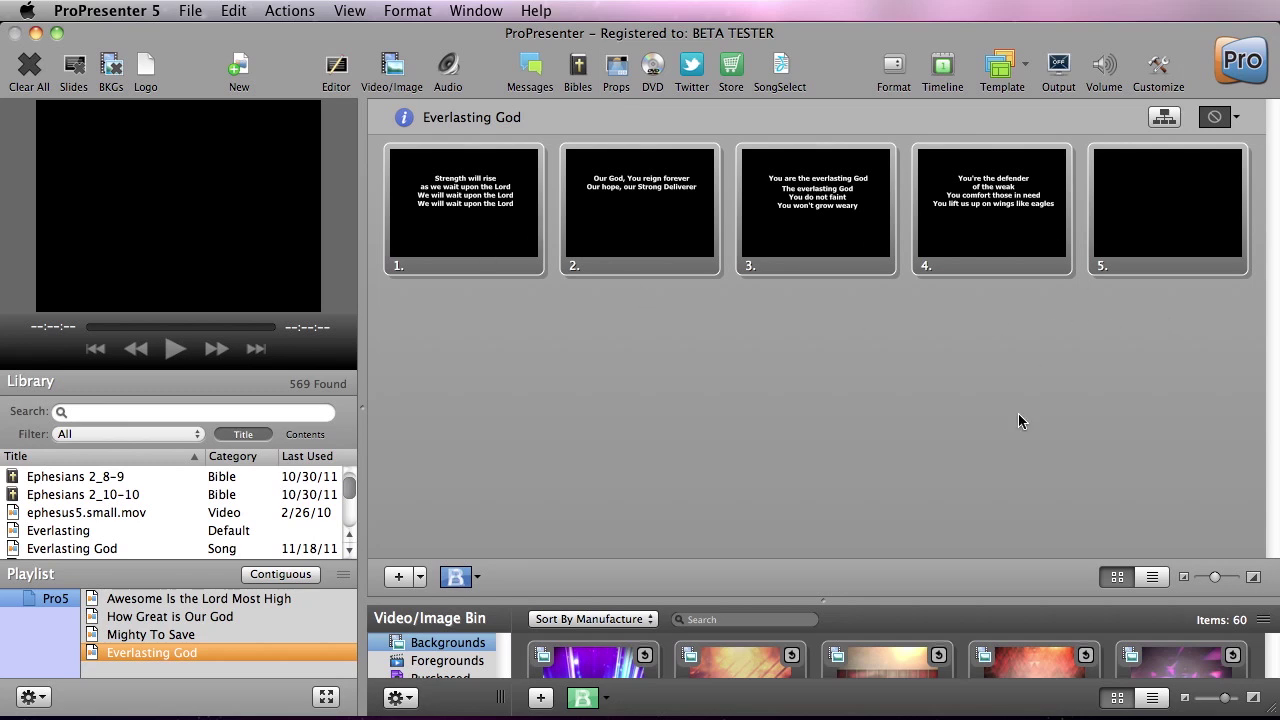
Step: Label the first slide of Everlasting God with the Verse 1 group
{"action": "right_click", "coordinate": [459, 225]}
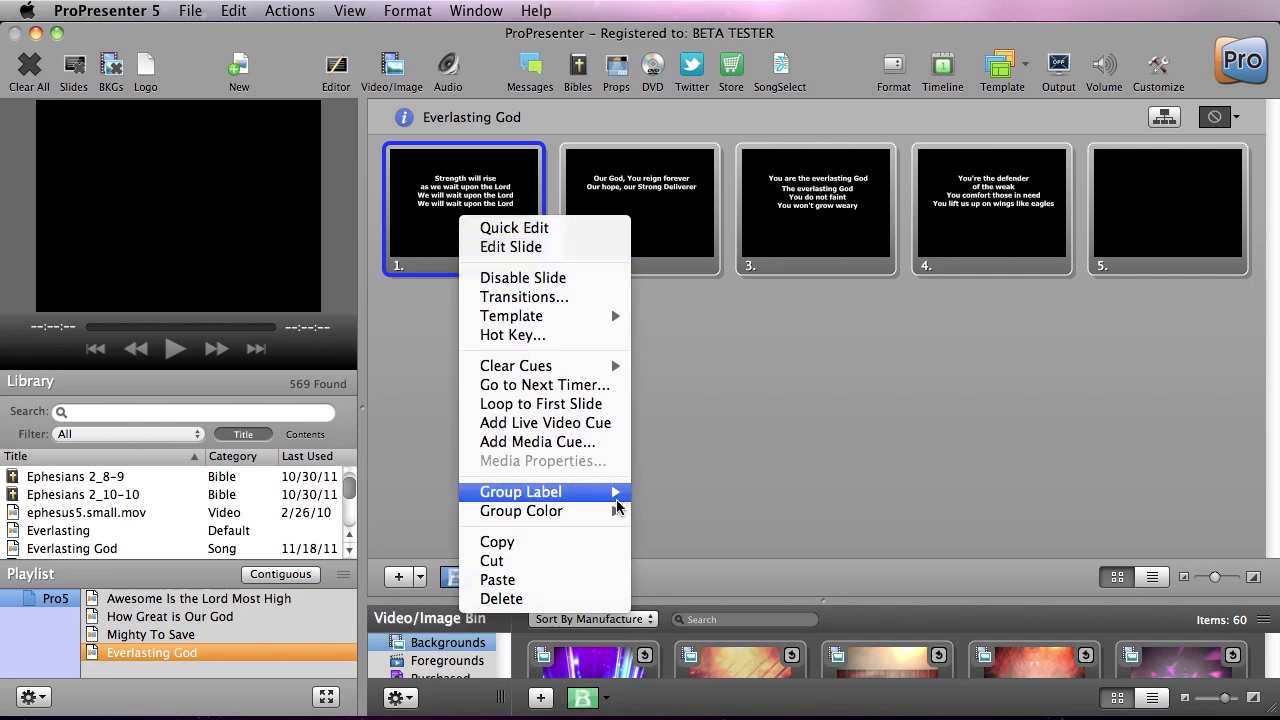
{"action": "mouse_move", "coordinate": [609, 492]}
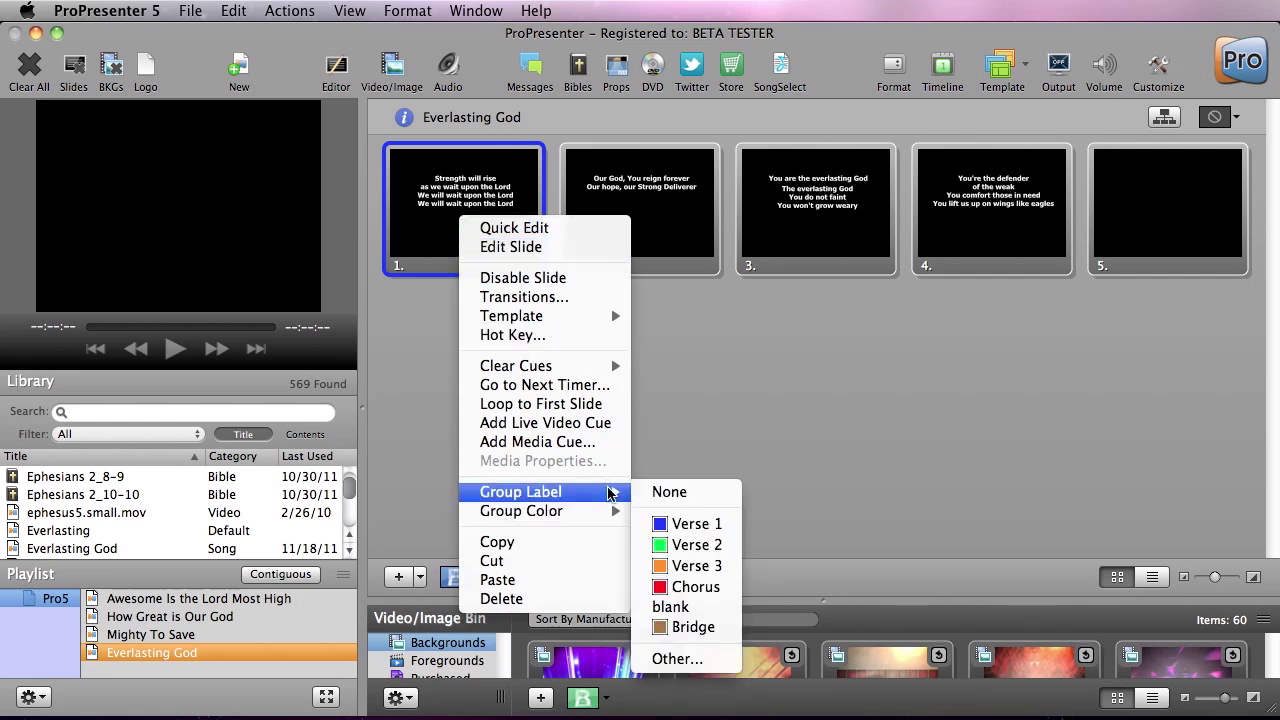
{"action": "left_click", "coordinate": [690, 522]}
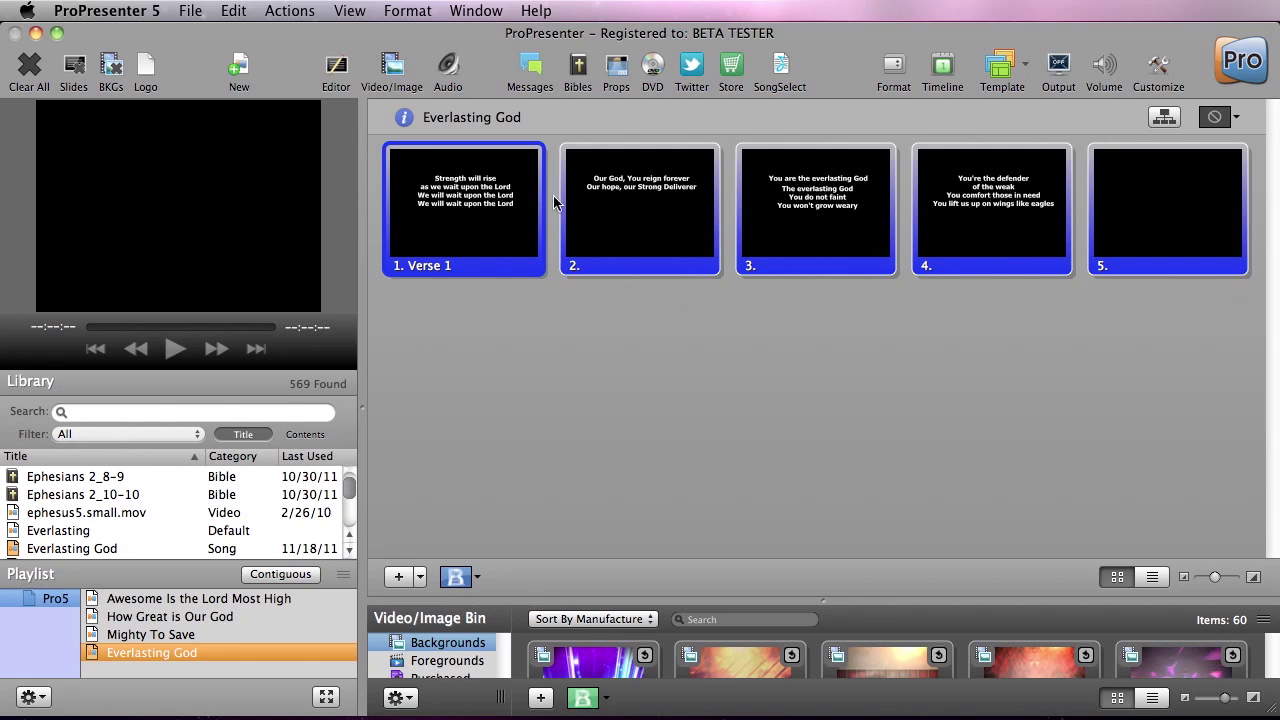
{"action": "right_click", "coordinate": [633, 212]}
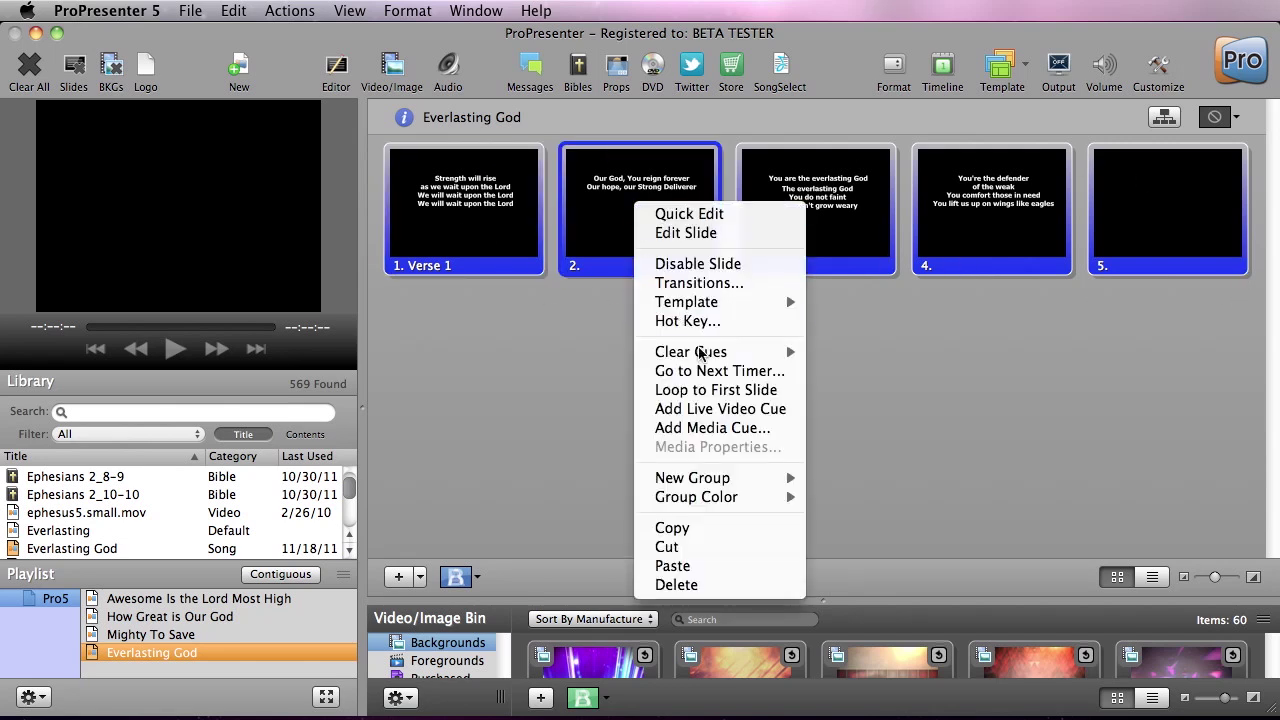
Step: Start a custom group named 'Pre Chorus' at the second slide
{"action": "mouse_move", "coordinate": [724, 479]}
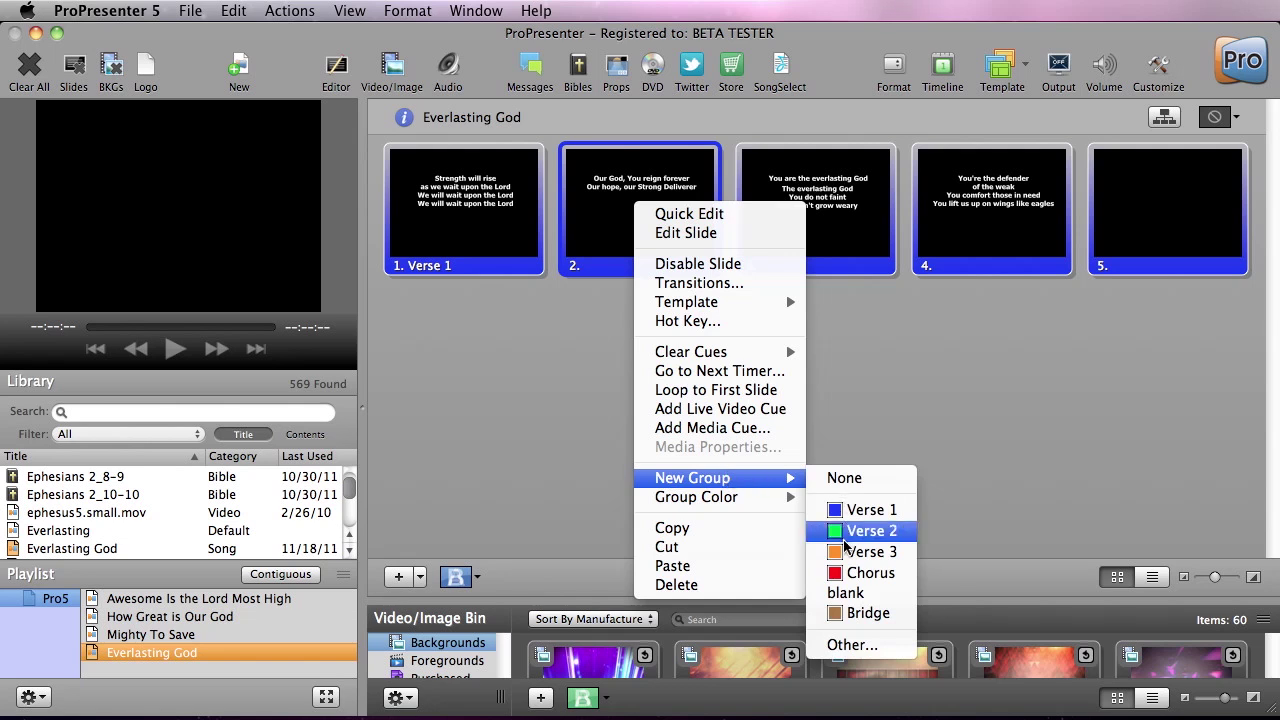
{"action": "left_click", "coordinate": [850, 646]}
{"action": "type", "text": "P"}
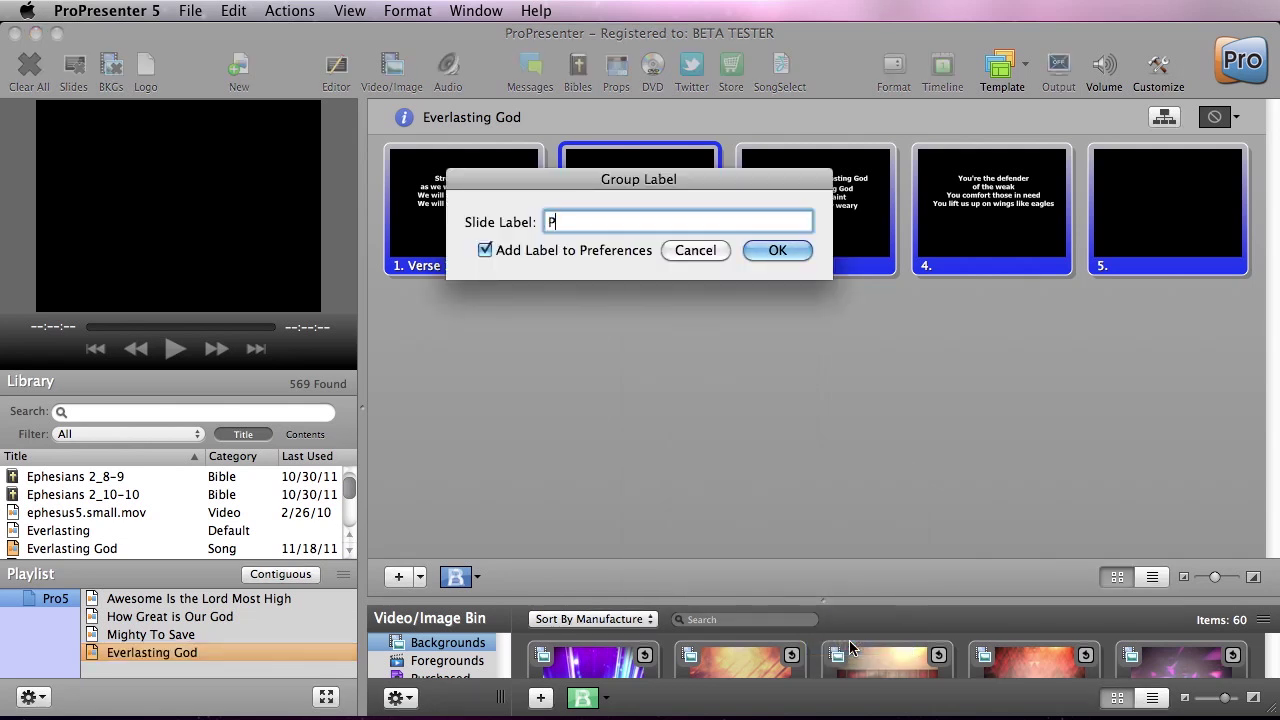
{"action": "type", "text": "re Chorus"}
{"action": "left_click", "coordinate": [782, 254]}
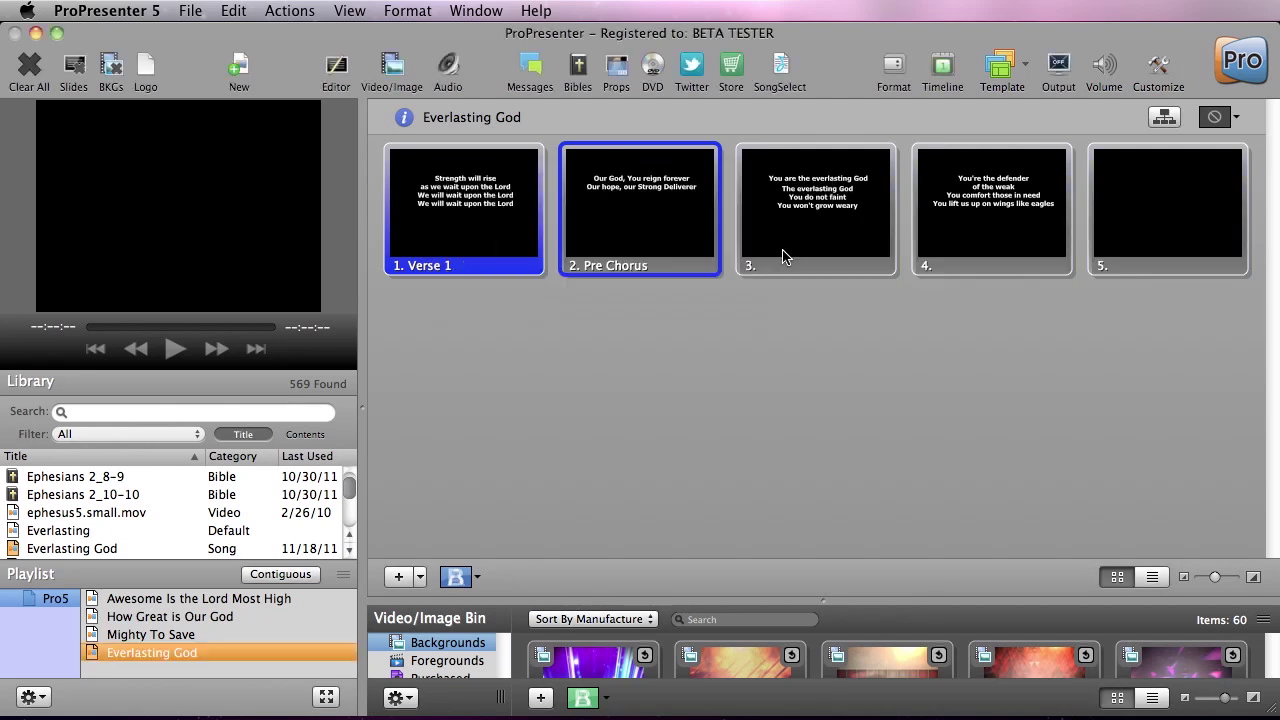
Step: Start a Chorus group at slide 3 and a blank group at slide 5
{"action": "right_click", "coordinate": [812, 261]}
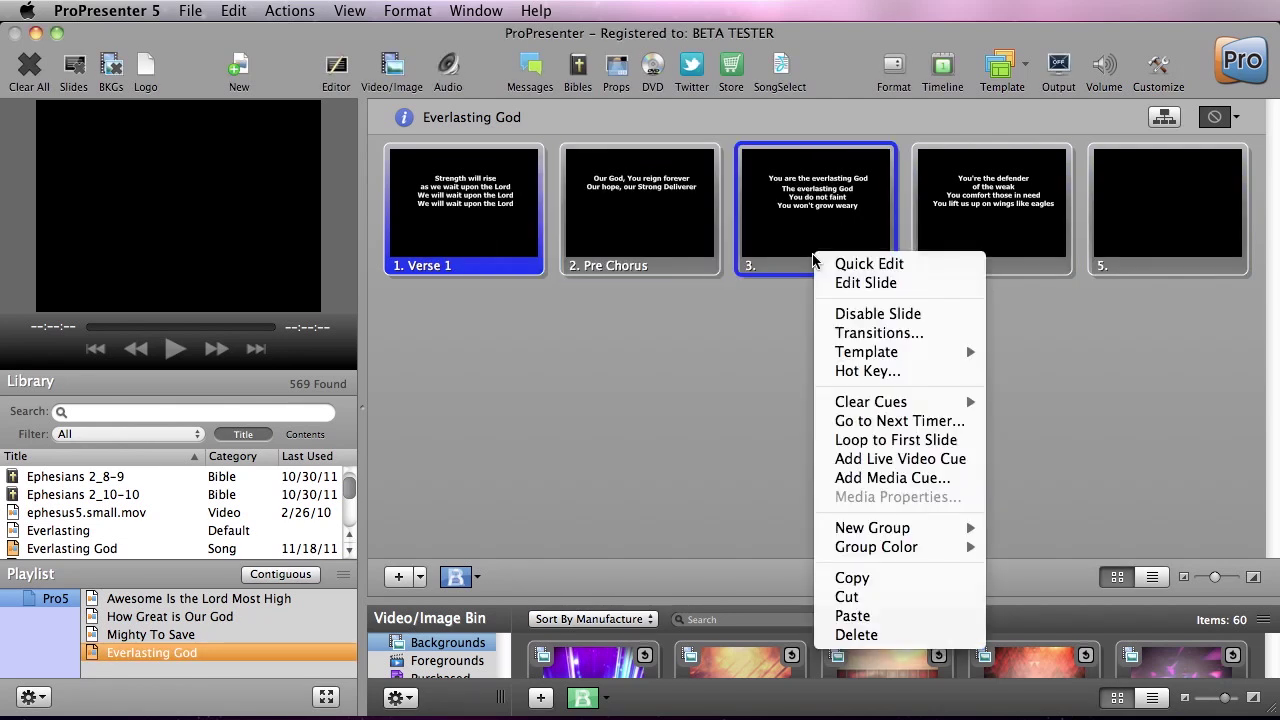
{"action": "mouse_move", "coordinate": [914, 526]}
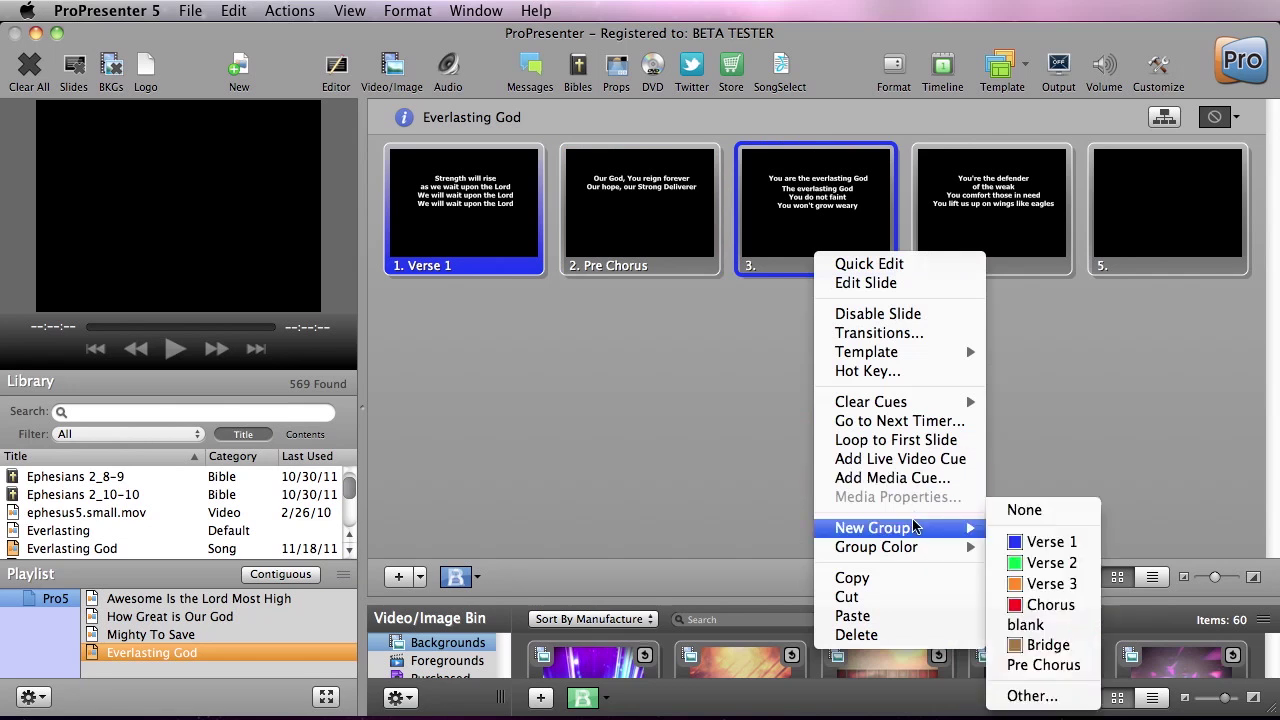
{"action": "left_click", "coordinate": [1050, 605]}
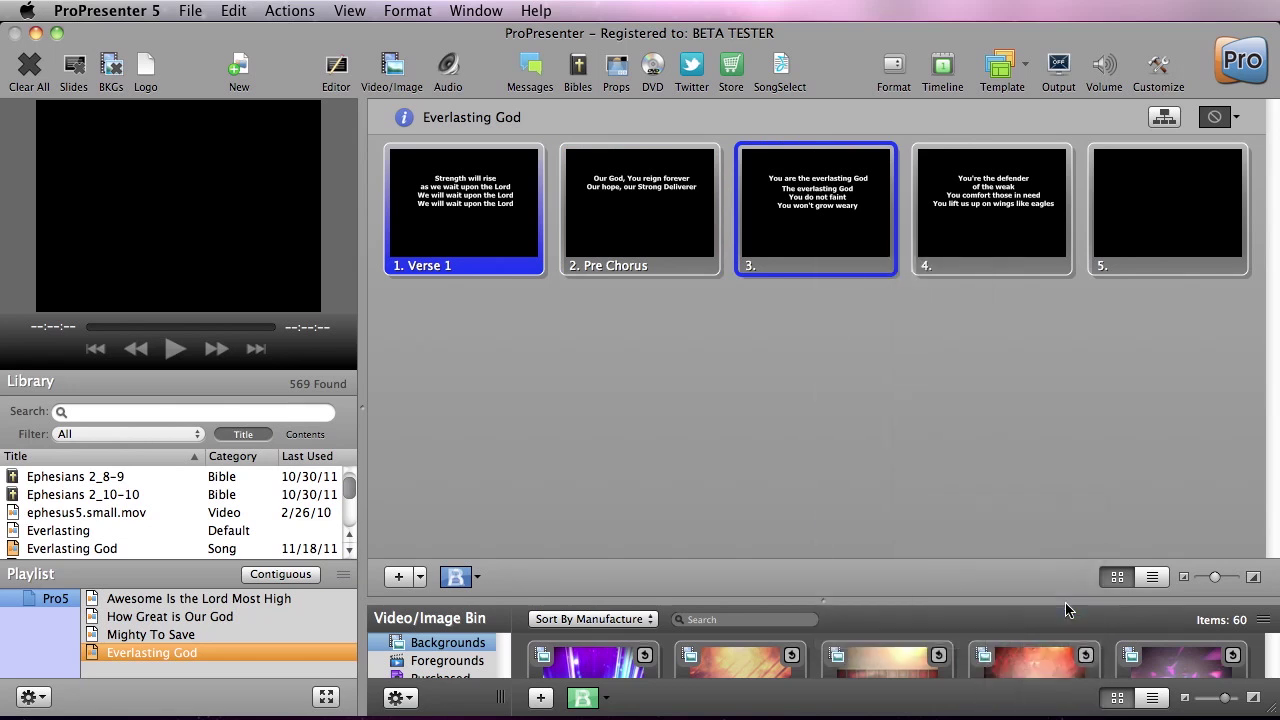
{"action": "right_click", "coordinate": [1150, 248]}
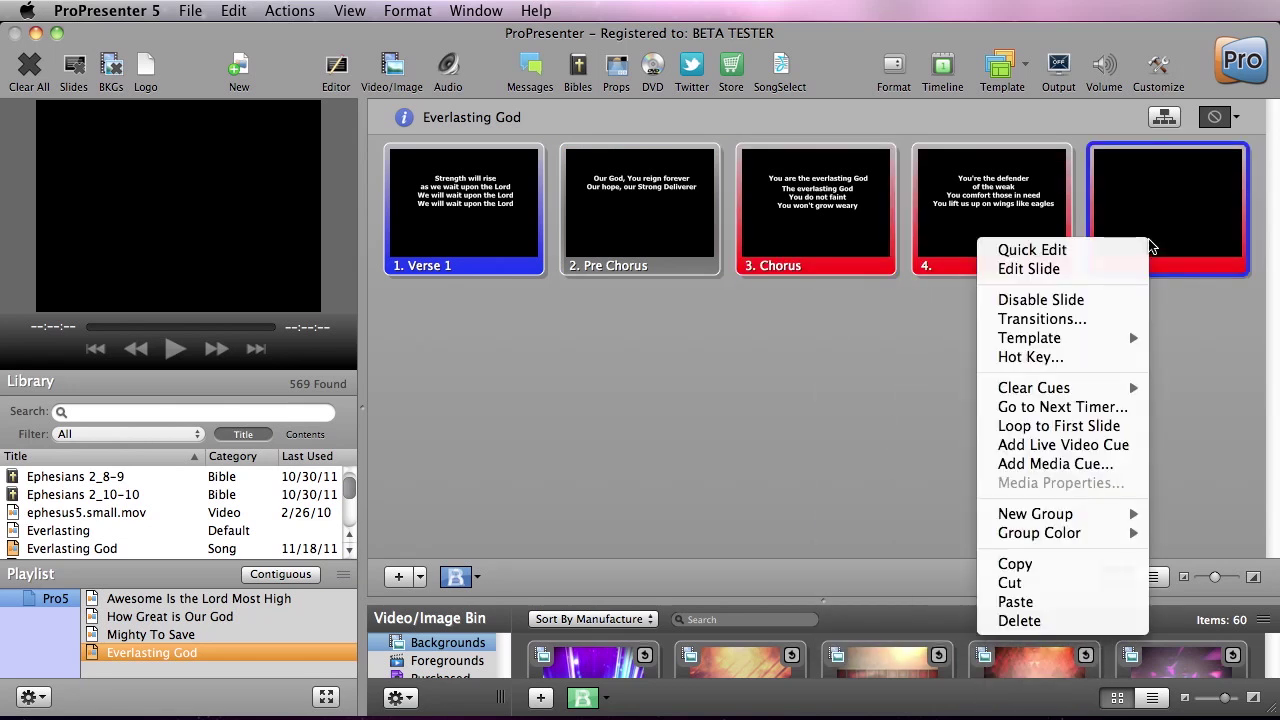
{"action": "mouse_move", "coordinate": [1105, 514]}
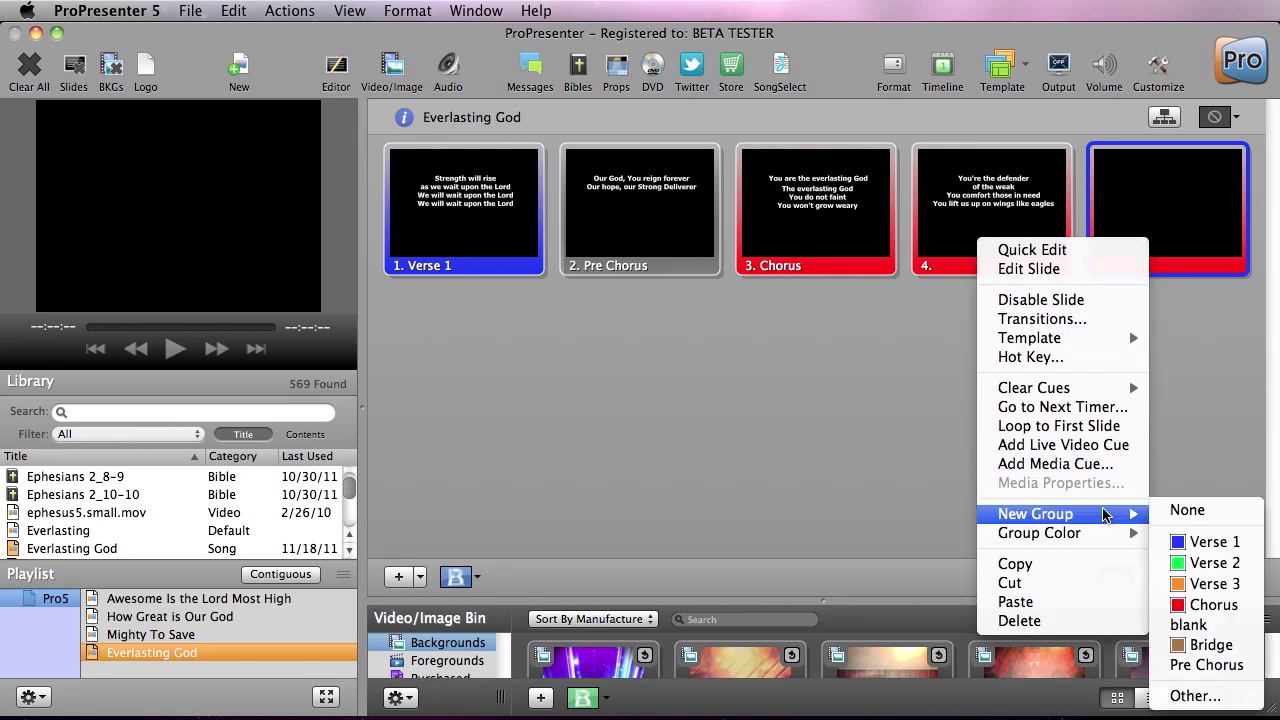
{"action": "left_click", "coordinate": [1210, 628]}
{"action": "left_click", "coordinate": [1208, 290]}
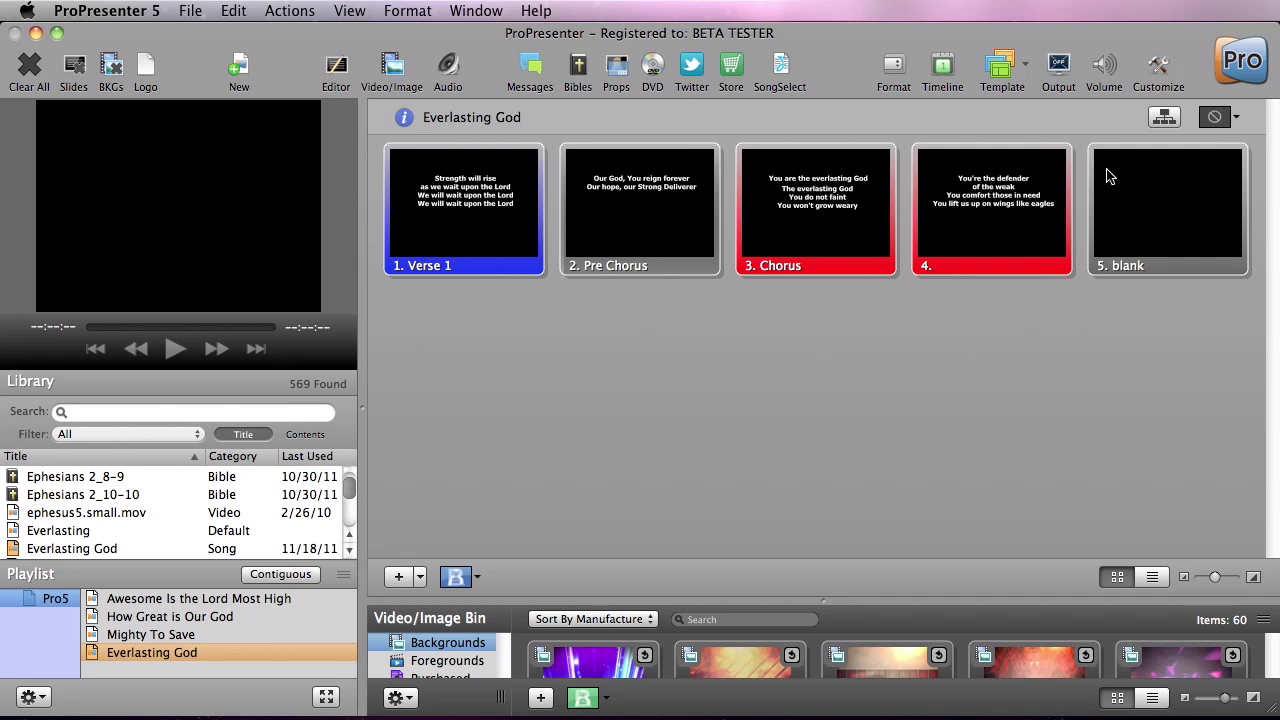
{"action": "left_click", "coordinate": [1166, 117]}
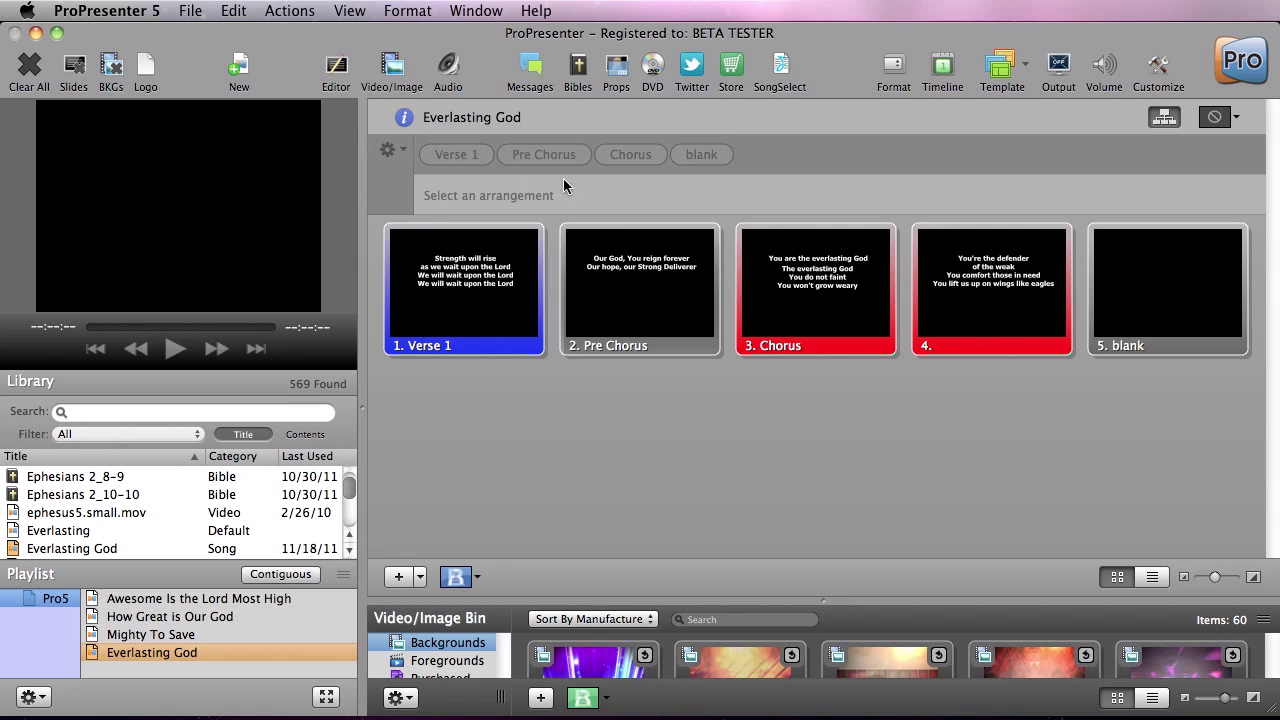
Step: Add a new arrangement called 'Sunday Am' from the arrangement gear menu
{"action": "left_click", "coordinate": [390, 152]}
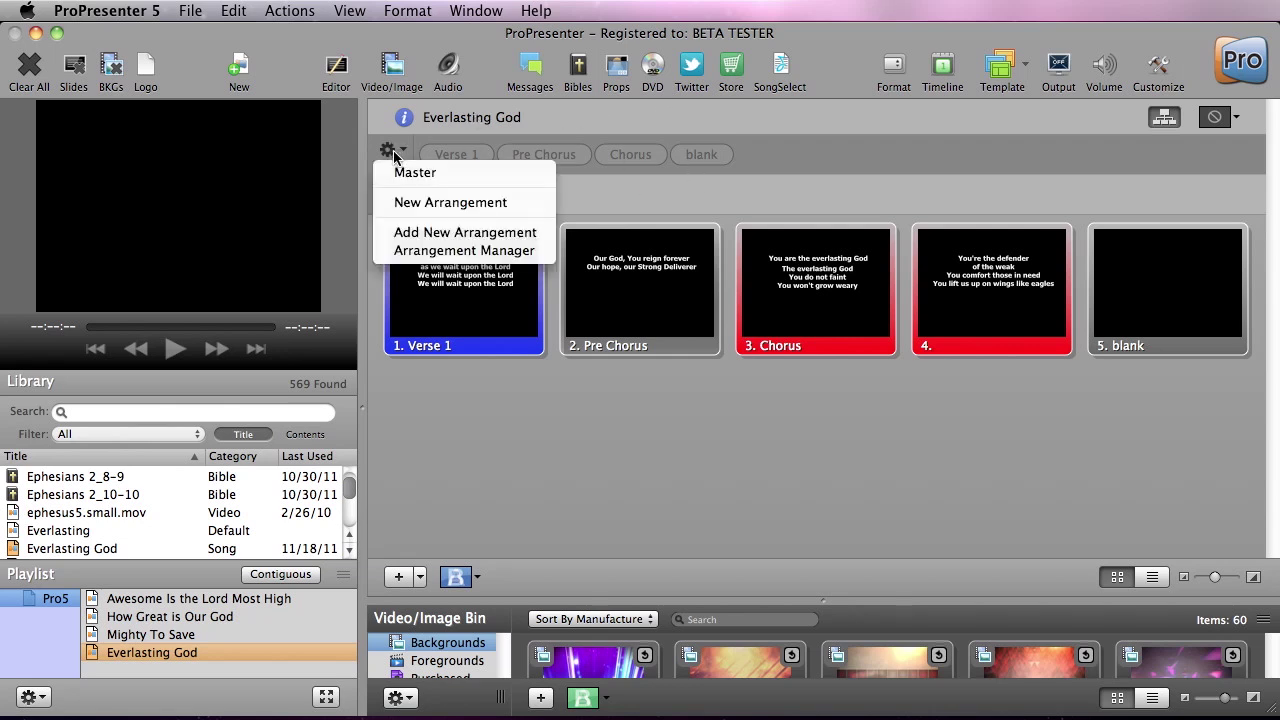
{"action": "left_click", "coordinate": [432, 236]}
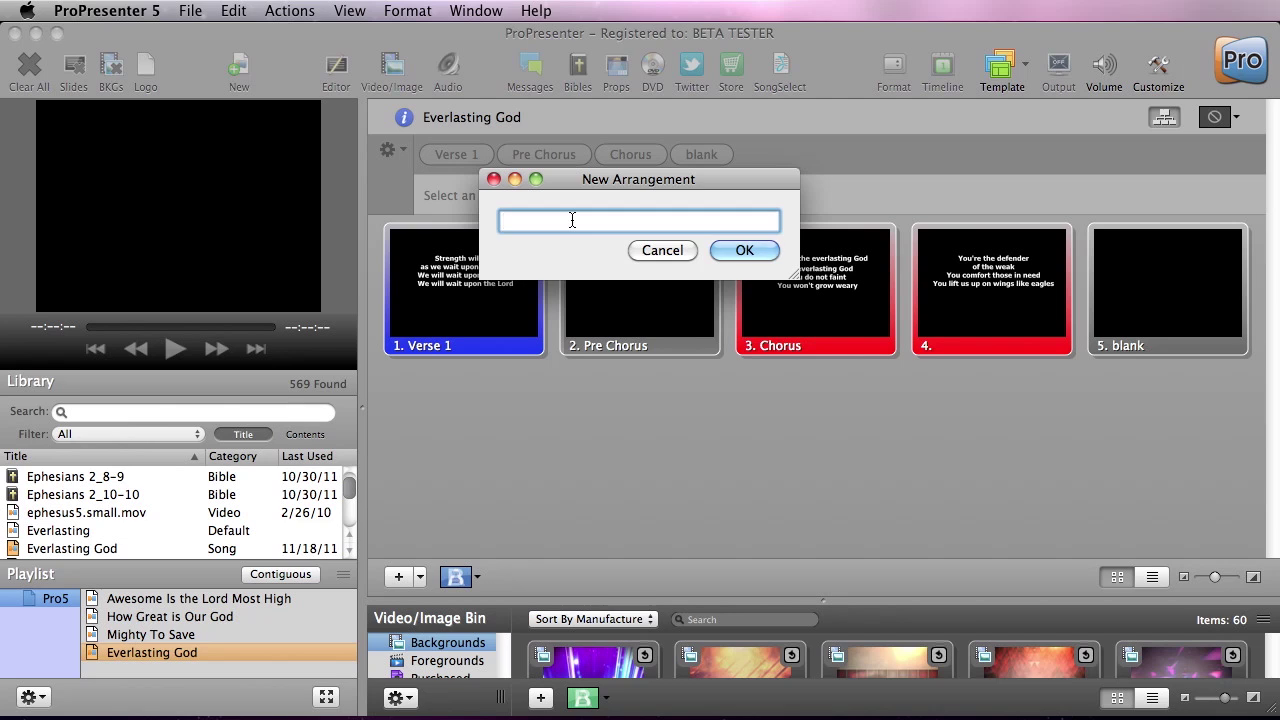
{"action": "type", "text": "Sunday Am"}
{"action": "left_click", "coordinate": [745, 251]}
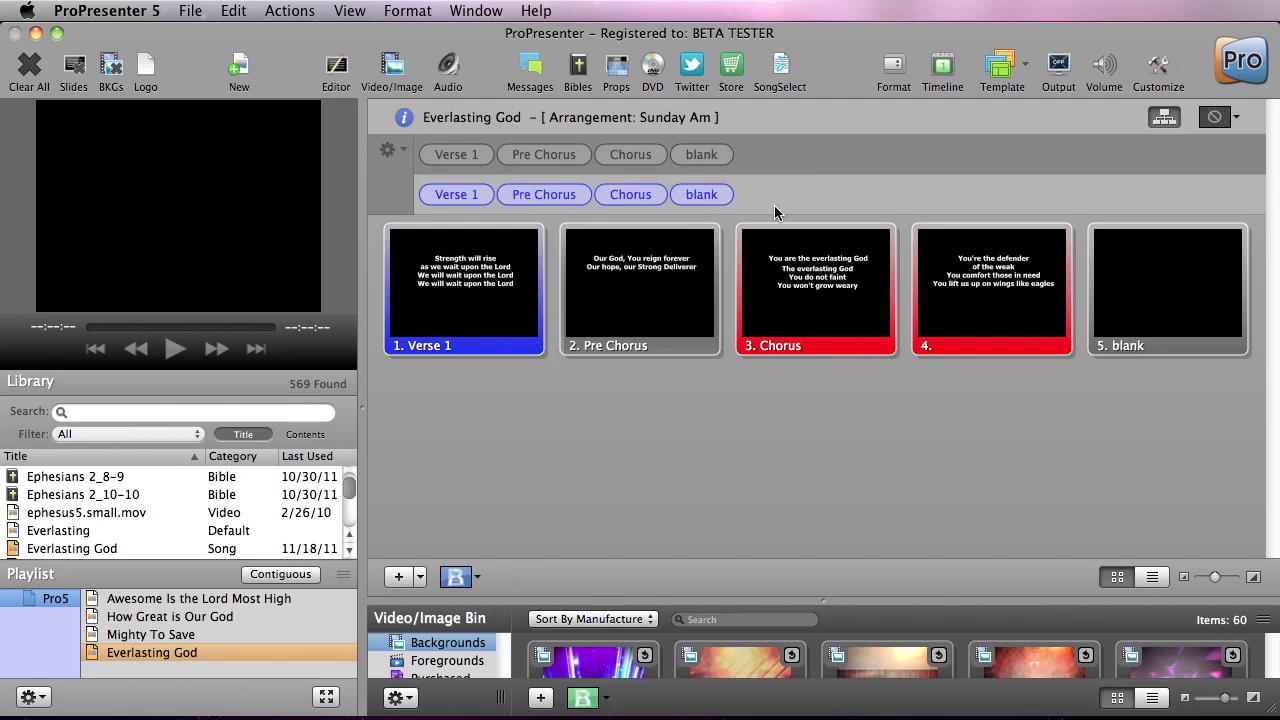
Step: Move the blank group to the start and add a second Verse 1 before Pre Chorus
{"action": "mouse_move", "coordinate": [646, 202]}
{"action": "left_click_drag", "start_coordinate": [689, 197], "coordinate": [446, 197]}
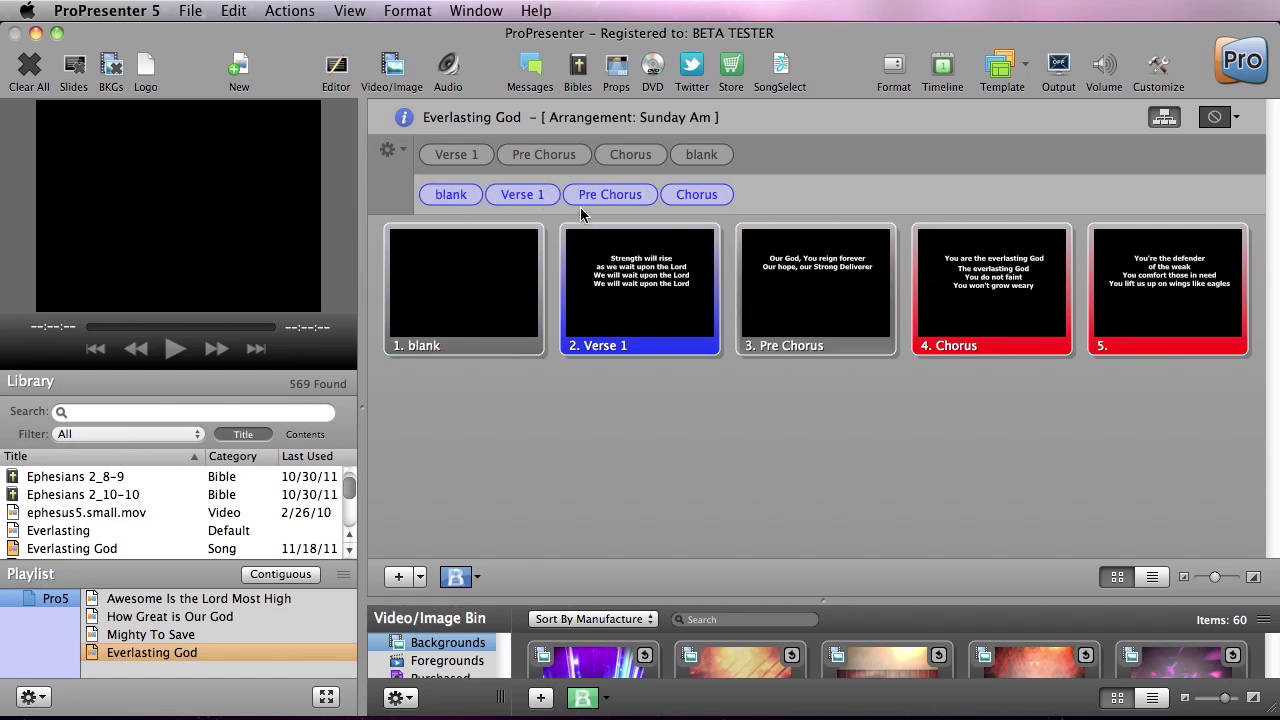
{"action": "left_click_drag", "start_coordinate": [473, 154], "coordinate": [610, 196]}
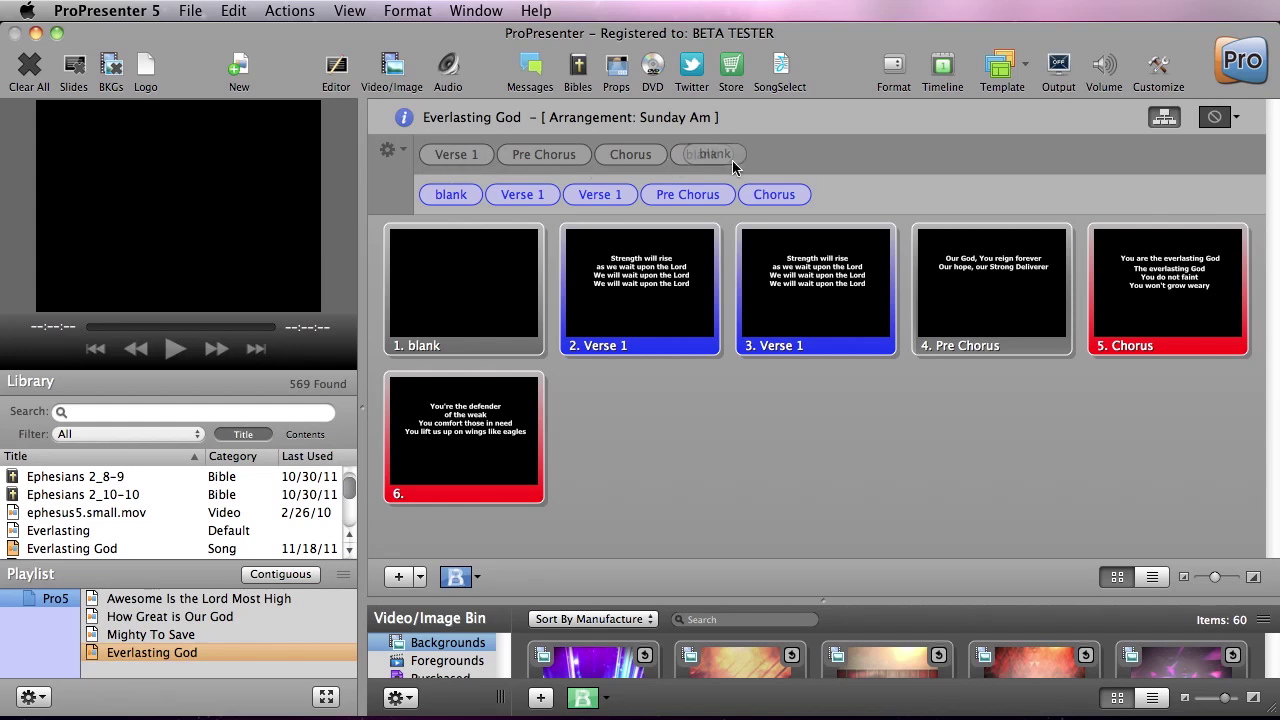
Step: Append blank, Verse 1 twice, Pre Chorus and Chorus twice to the arrangement's end
{"action": "left_click_drag", "start_coordinate": [732, 160], "coordinate": [886, 196]}
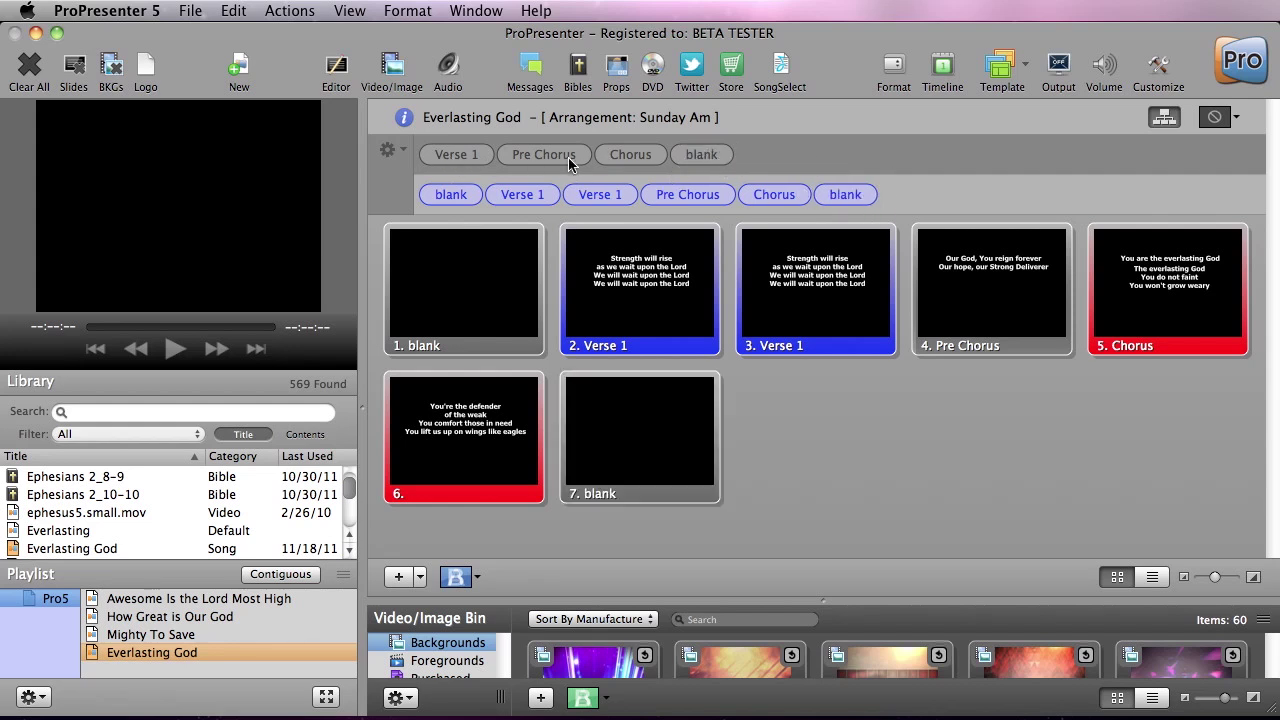
{"action": "left_click_drag", "start_coordinate": [473, 160], "coordinate": [917, 196]}
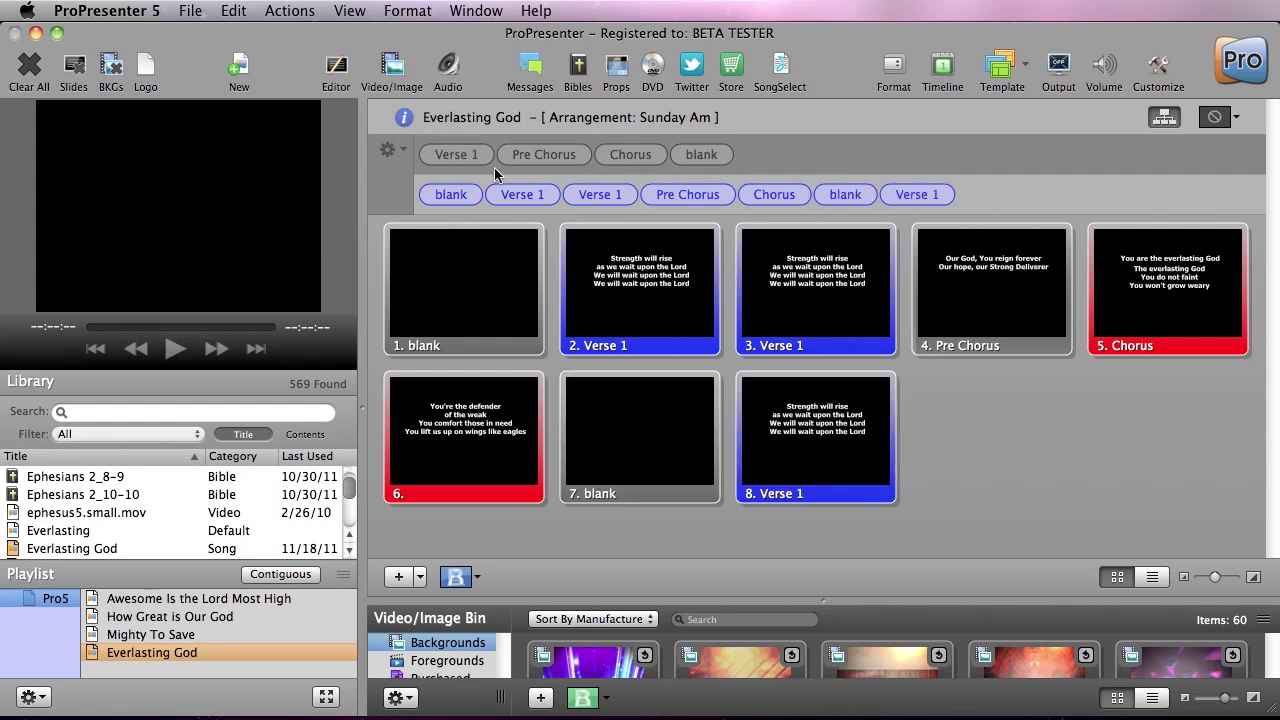
{"action": "left_click_drag", "start_coordinate": [483, 163], "coordinate": [1000, 197]}
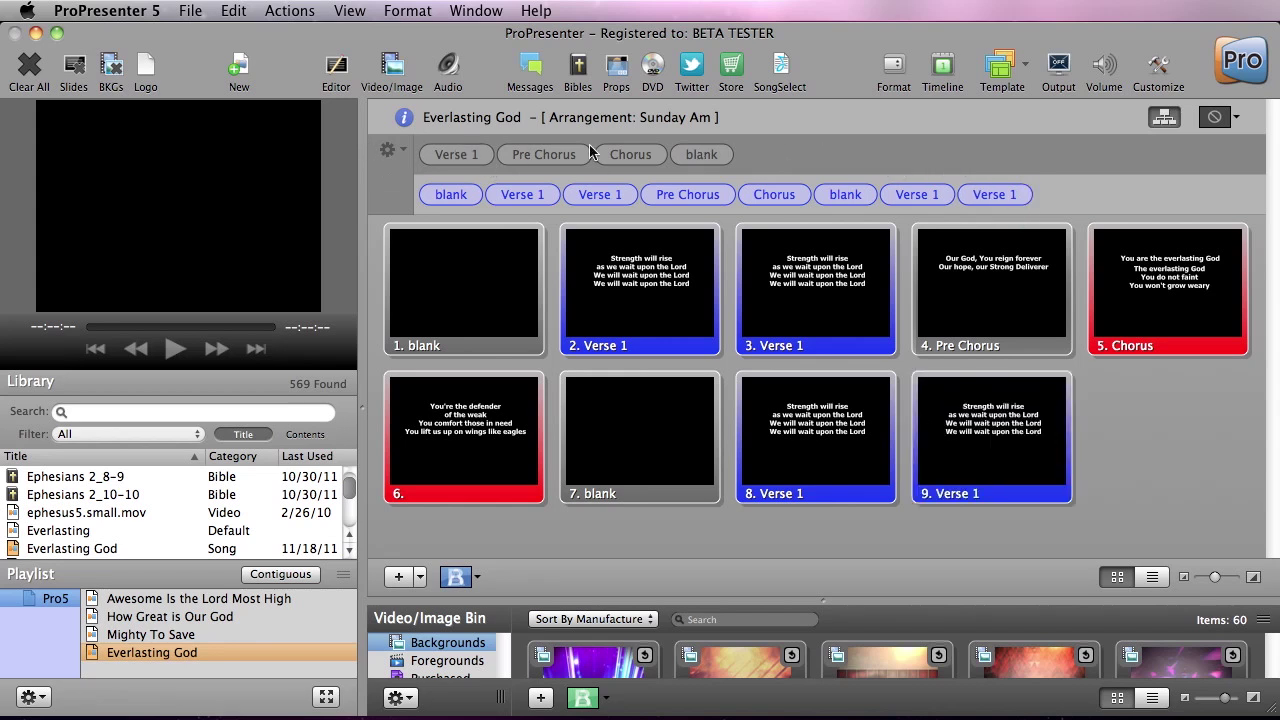
{"action": "left_click_drag", "start_coordinate": [567, 156], "coordinate": [1150, 200]}
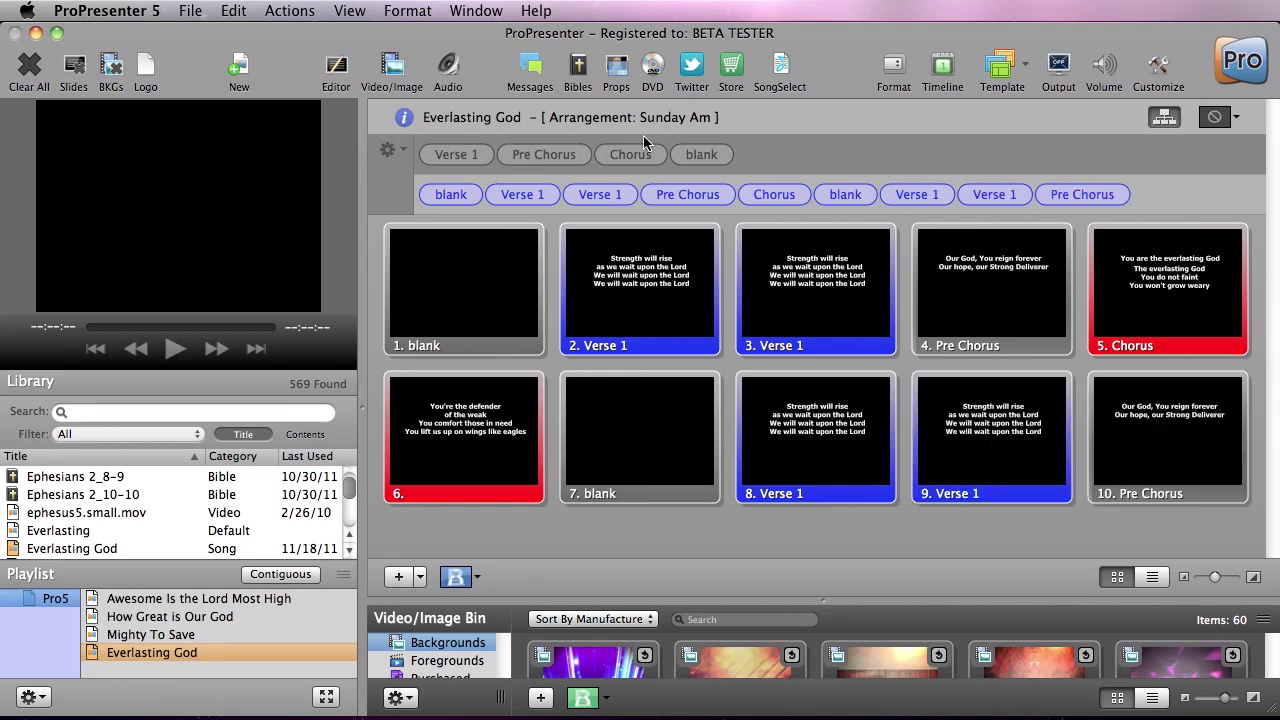
{"action": "left_click_drag", "start_coordinate": [631, 154], "coordinate": [1160, 196]}
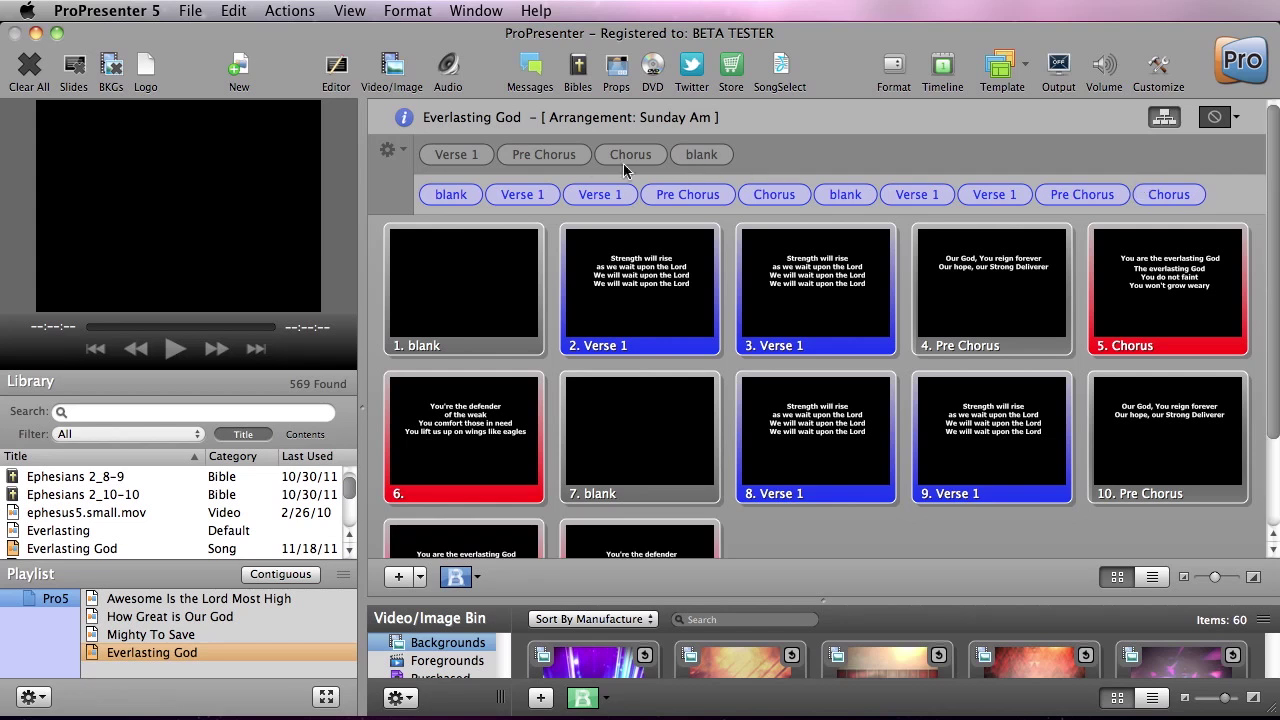
{"action": "left_click_drag", "start_coordinate": [635, 155], "coordinate": [1240, 198]}
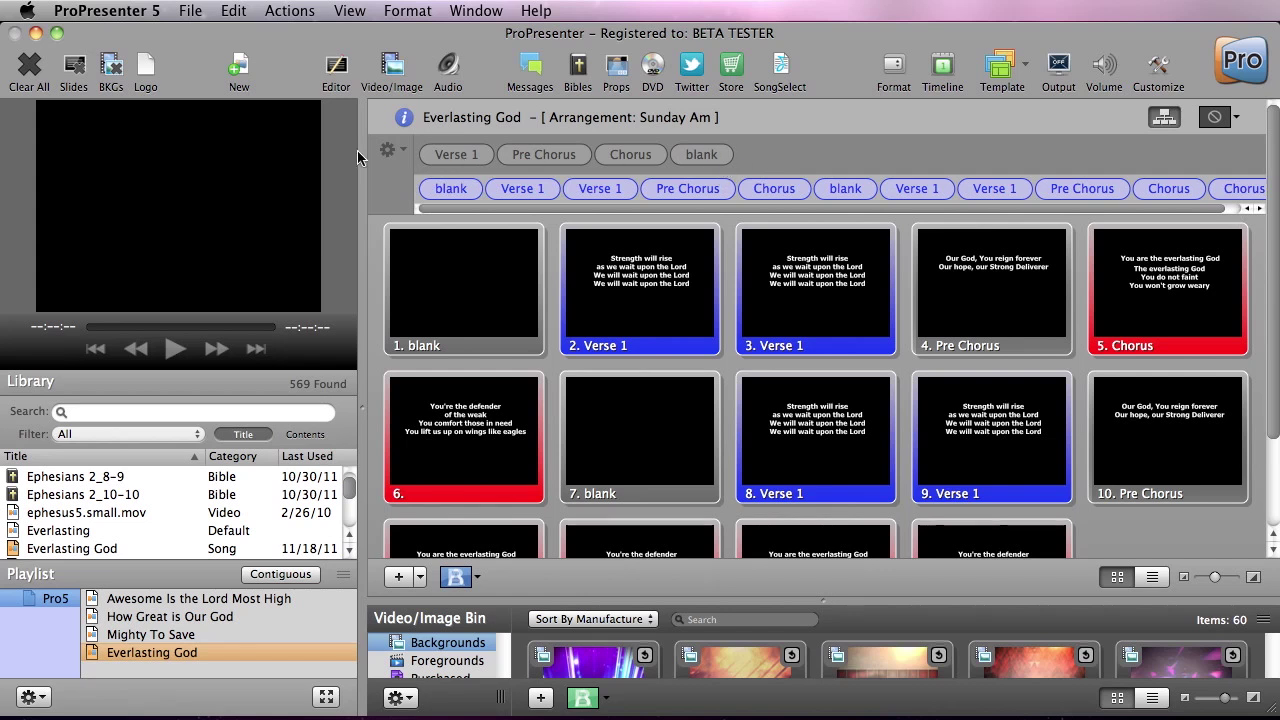
Step: Add another arrangement, replacing the prefilled name with 'Youth'
{"action": "left_click", "coordinate": [388, 150]}
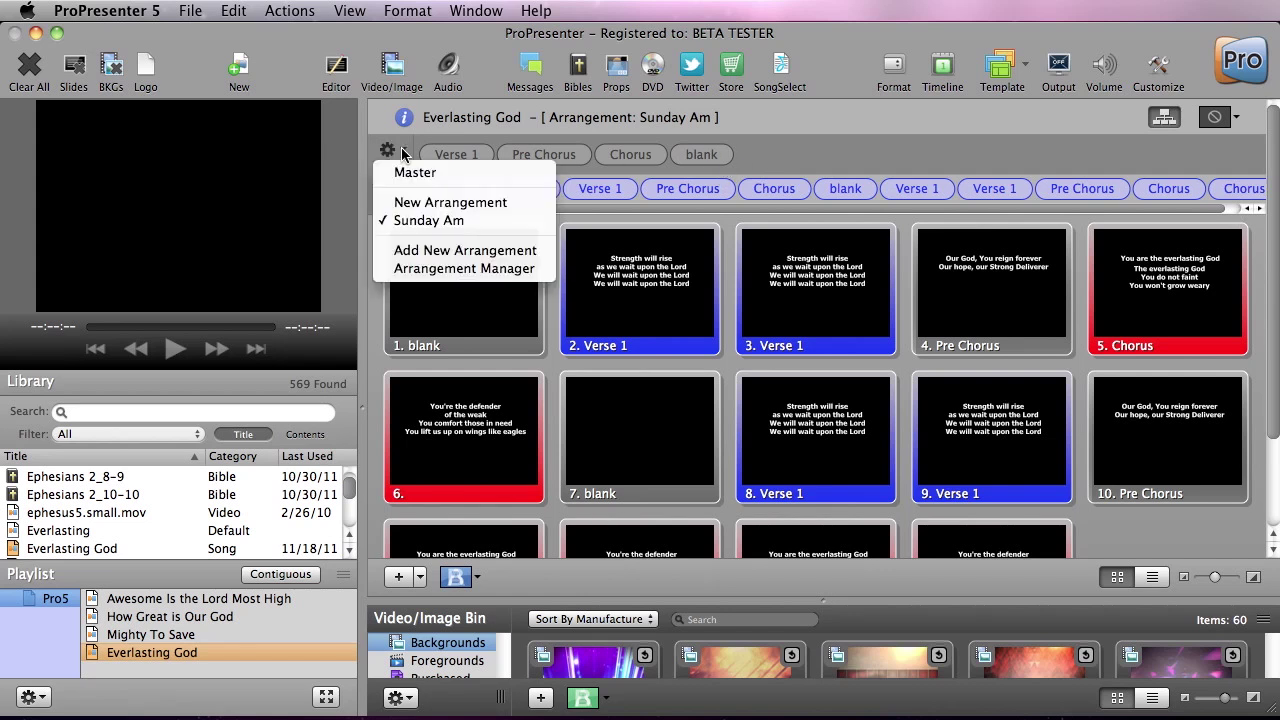
{"action": "left_click", "coordinate": [433, 251]}
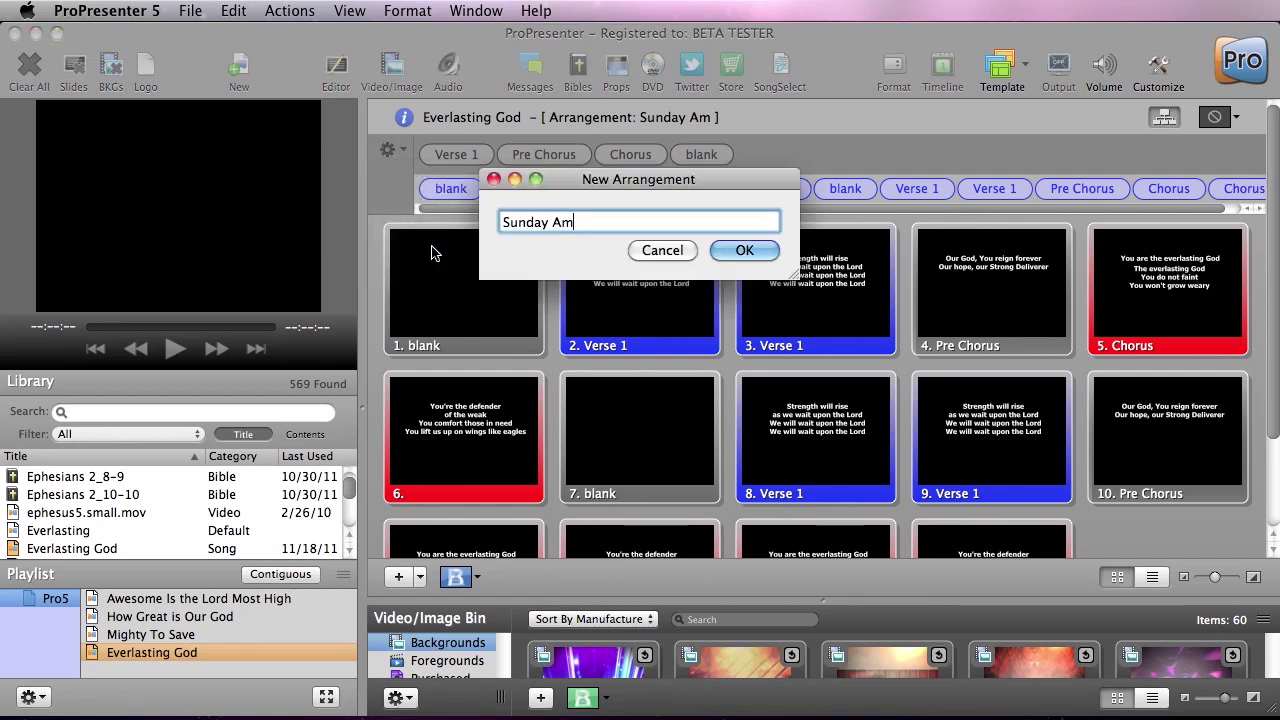
{"action": "key", "text": "BackSpace"}
{"action": "key", "text": "BackSpace"}
{"action": "key", "text": "BackSpace"}
{"action": "key", "text": "BackSpace"}
{"action": "key", "text": "BackSpace"}
{"action": "key", "text": "BackSpace"}
{"action": "key", "text": "BackSpace"}
{"action": "key", "text": "BackSpace"}
{"action": "key", "text": "BackSpace"}
{"action": "type", "text": "Youth"}
{"action": "key", "text": "Return"}
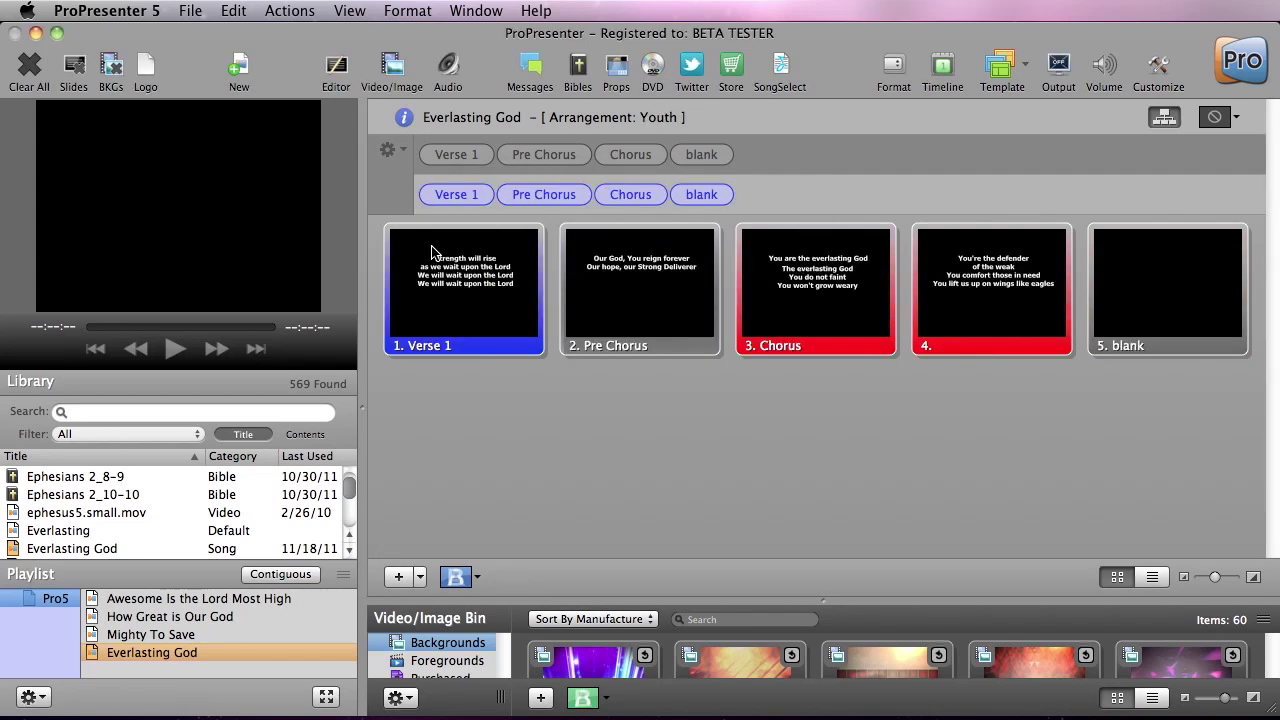
Step: Move the blank group to the start and add a second Chorus at the end
{"action": "mouse_move", "coordinate": [510, 195]}
{"action": "left_click_drag", "start_coordinate": [701, 194], "coordinate": [432, 194]}
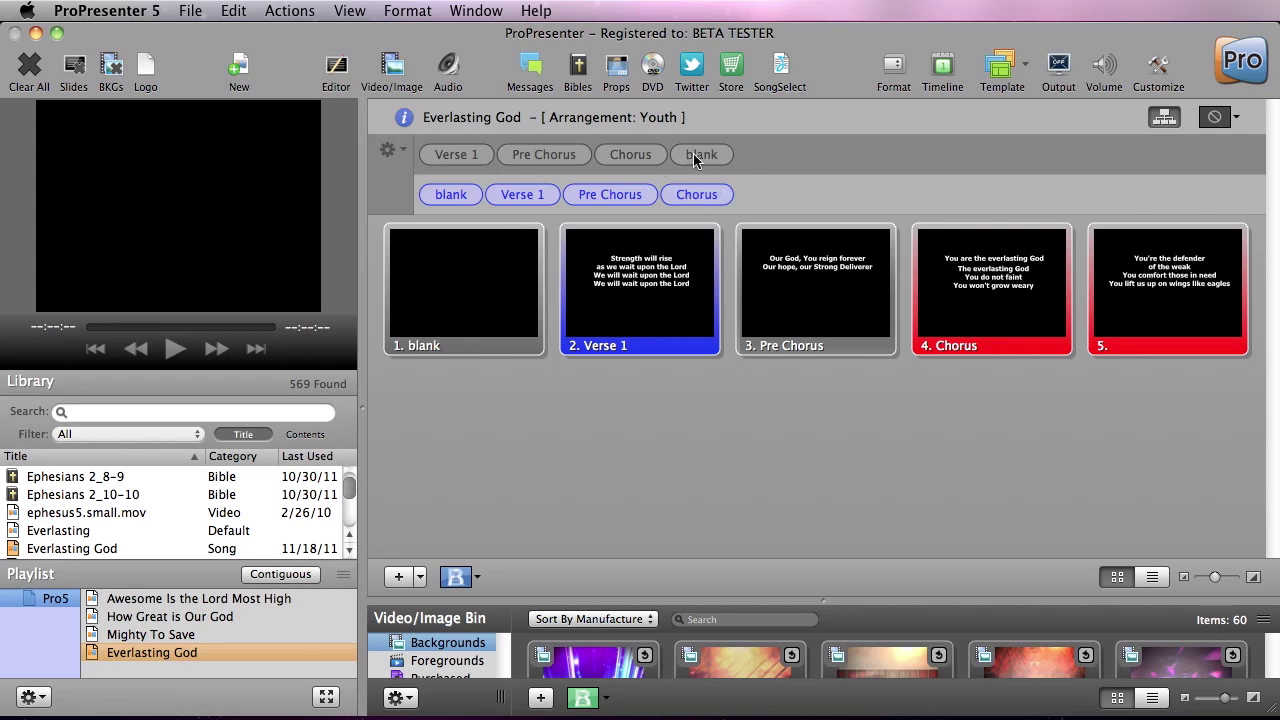
{"action": "left_click_drag", "start_coordinate": [640, 162], "coordinate": [785, 212]}
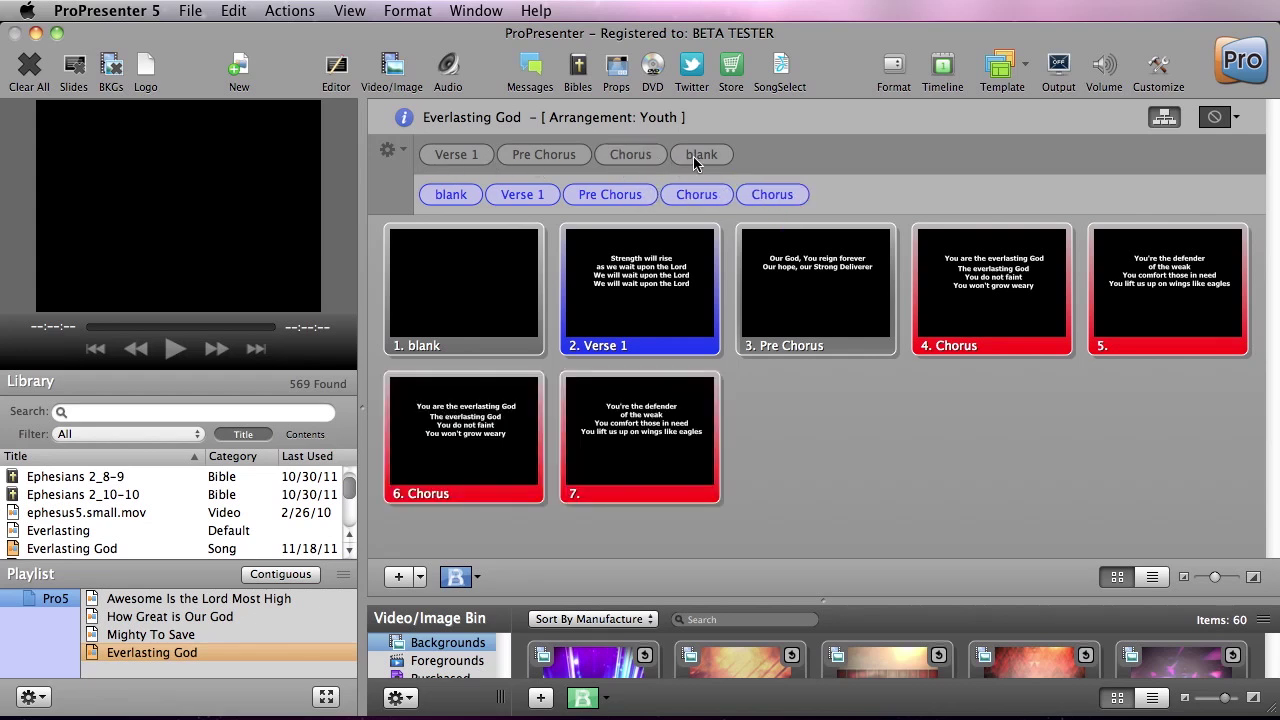
Step: Append blank, Verse 1, Pre Chorus and two Chorus groups to repeat the sequence
{"action": "left_click_drag", "start_coordinate": [693, 156], "coordinate": [826, 206]}
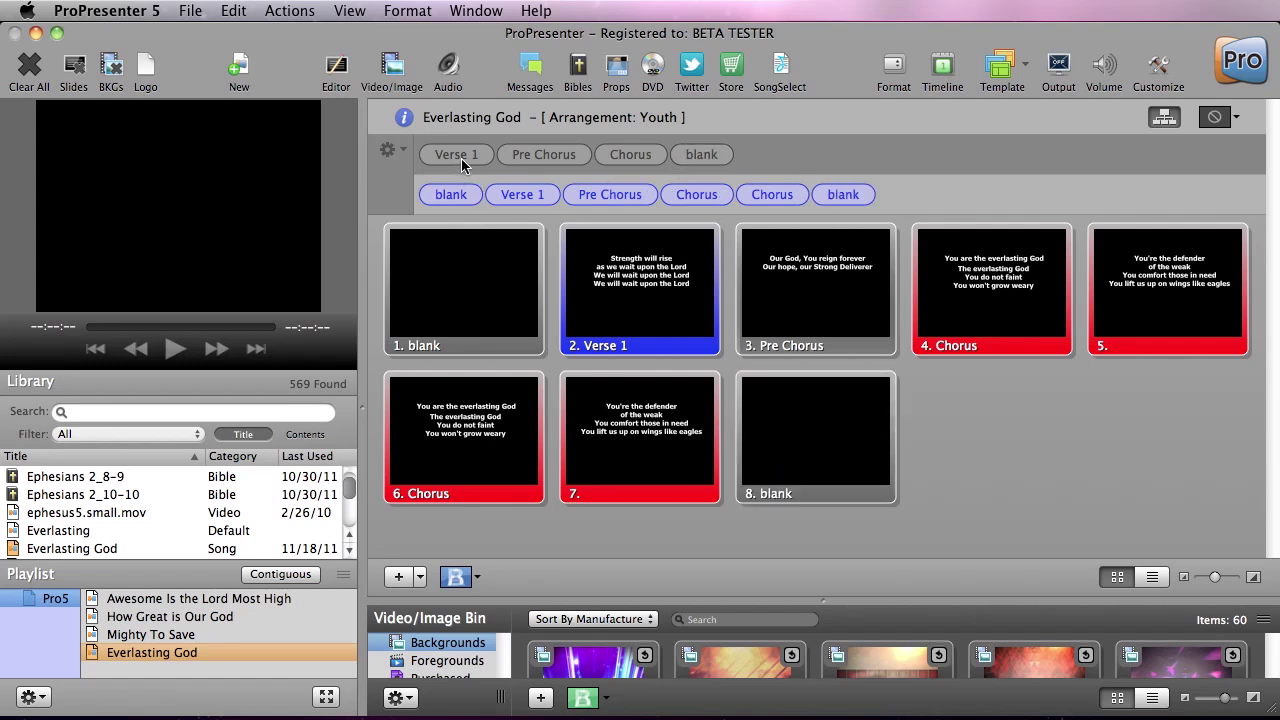
{"action": "left_click_drag", "start_coordinate": [461, 158], "coordinate": [908, 192]}
{"action": "left_click_drag", "start_coordinate": [566, 162], "coordinate": [969, 168]}
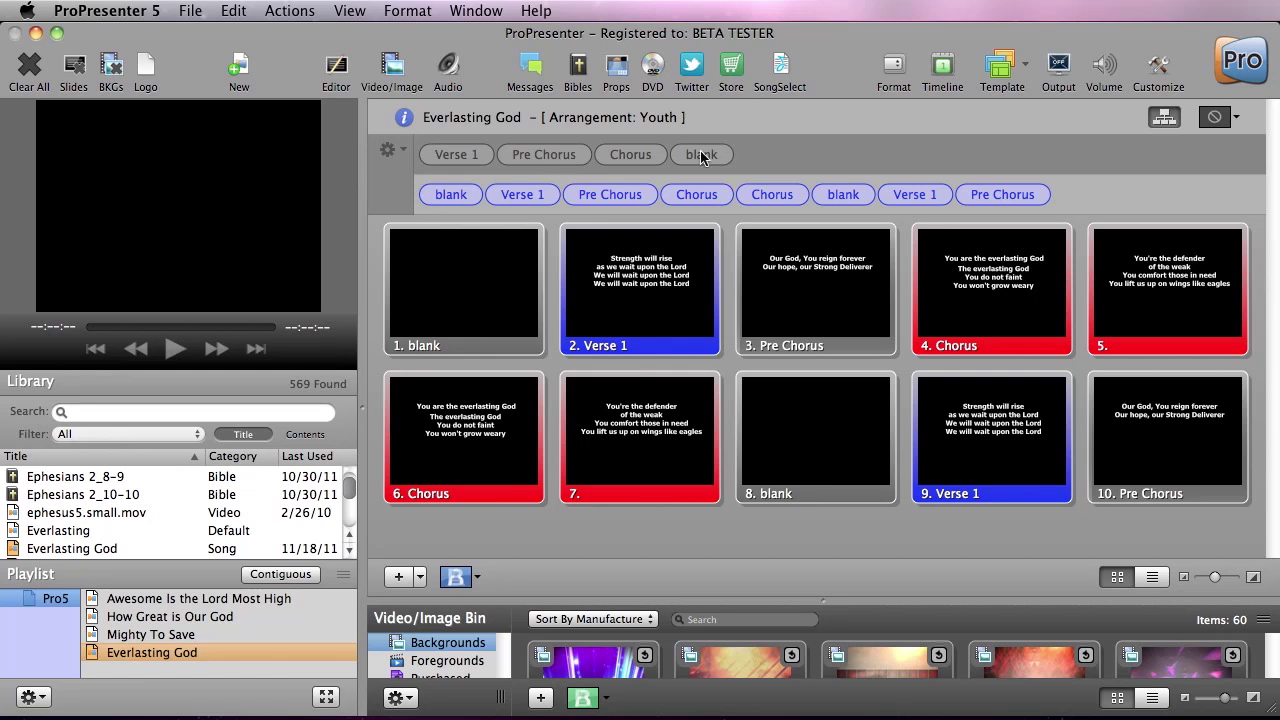
{"action": "left_click_drag", "start_coordinate": [640, 158], "coordinate": [1064, 185]}
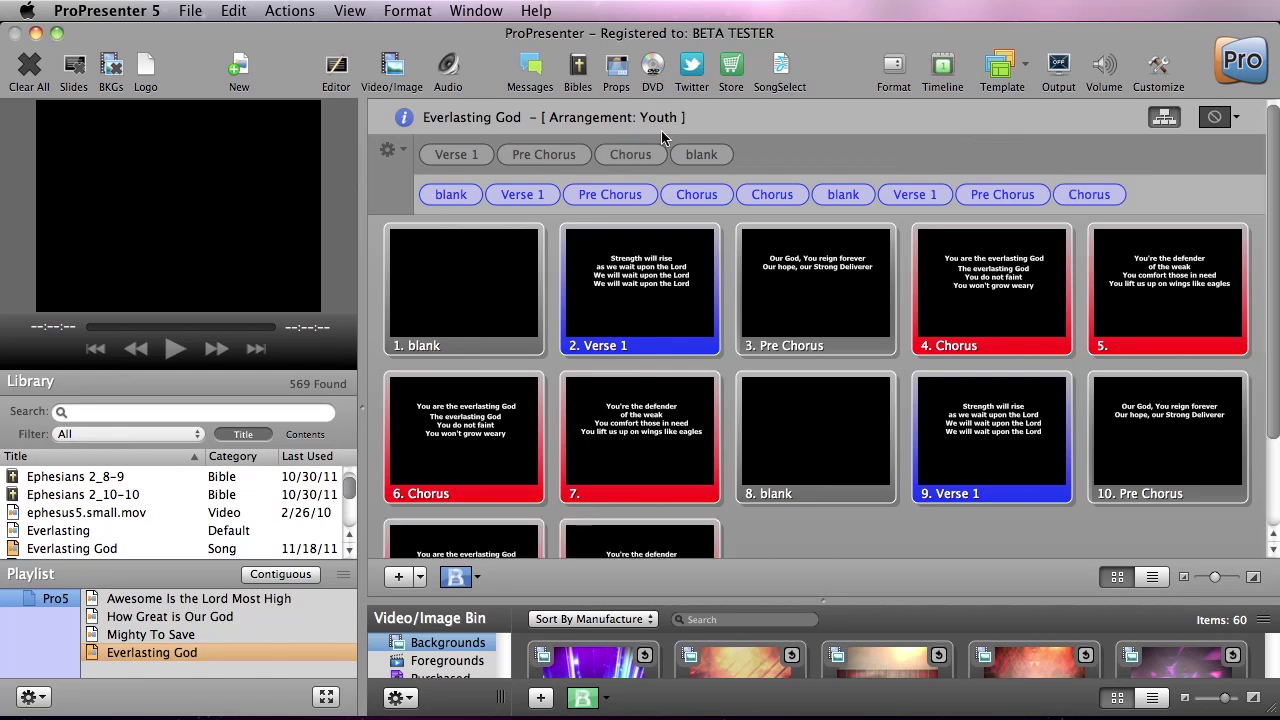
{"action": "left_click_drag", "start_coordinate": [632, 155], "coordinate": [1160, 187]}
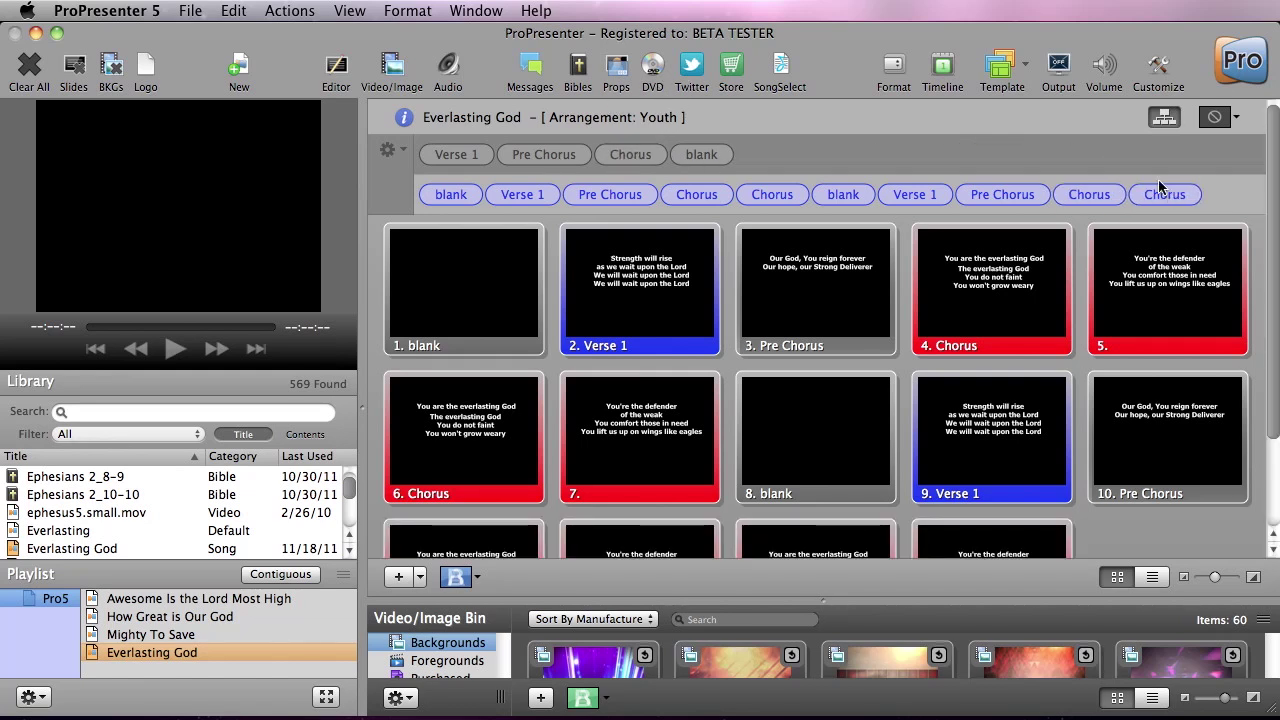
{"action": "left_click", "coordinate": [390, 150]}
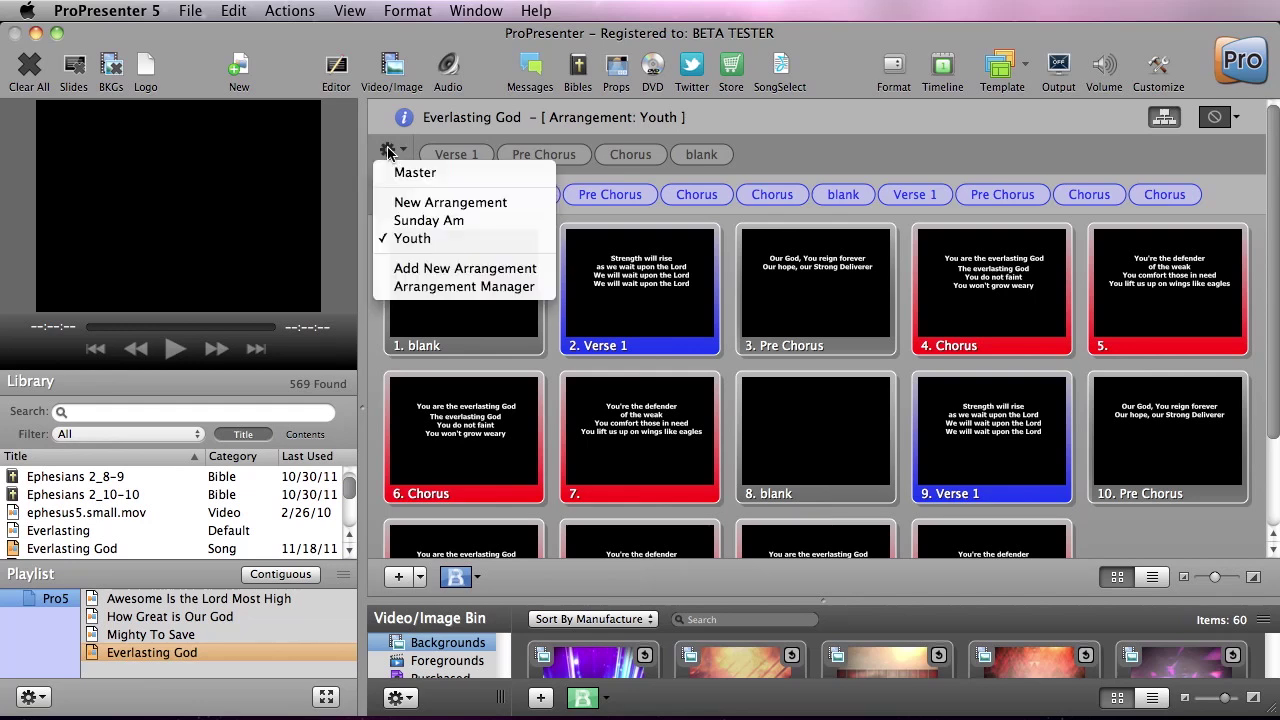
{"action": "left_click", "coordinate": [428, 220]}
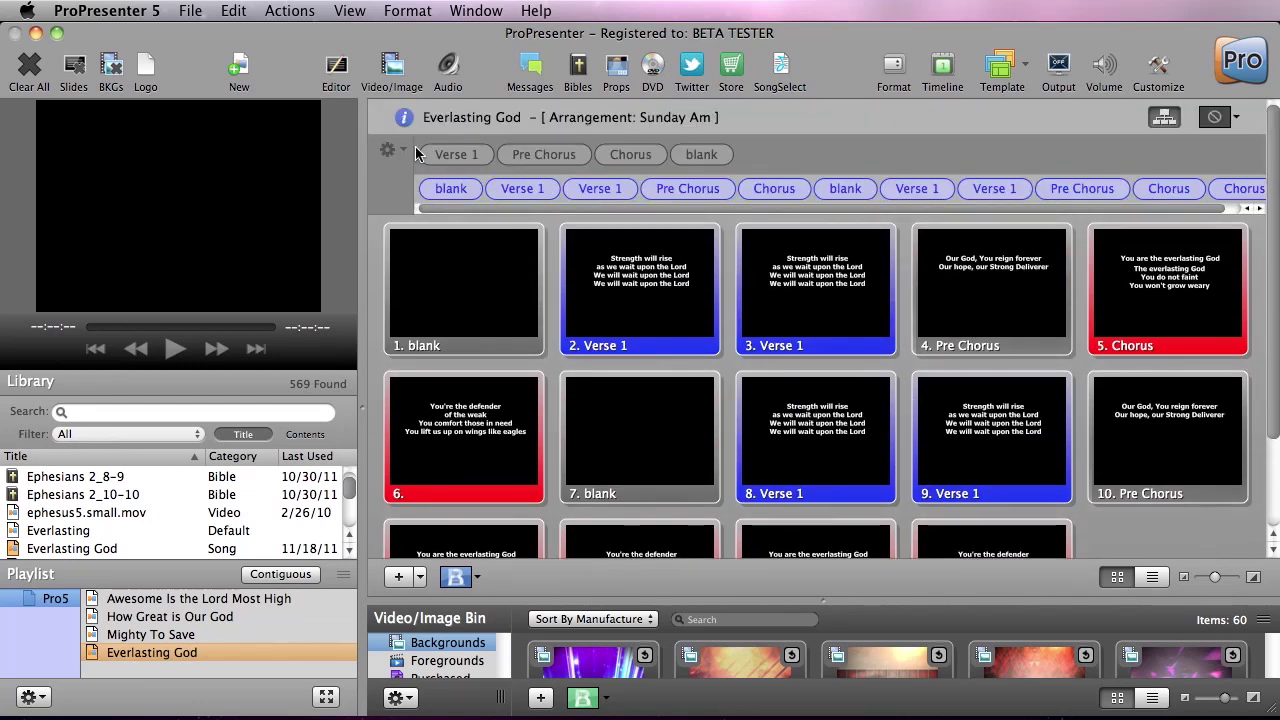
{"action": "left_click", "coordinate": [389, 150]}
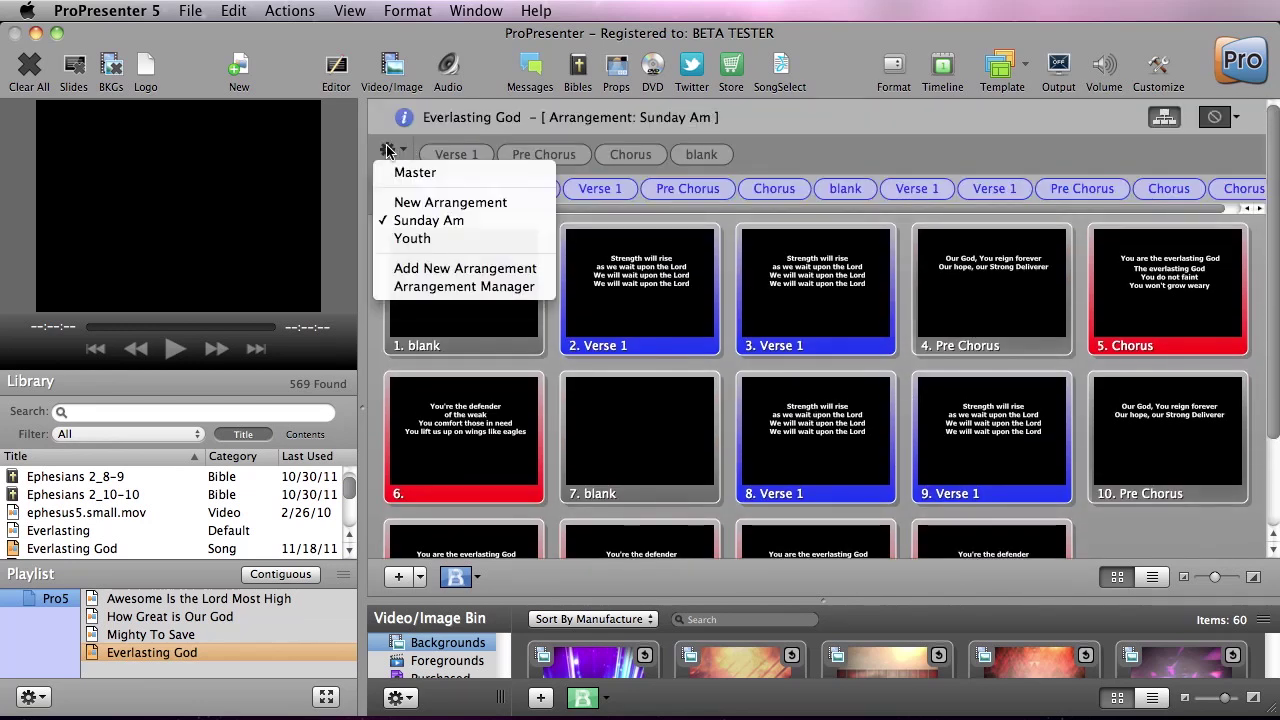
{"action": "left_click", "coordinate": [414, 238]}
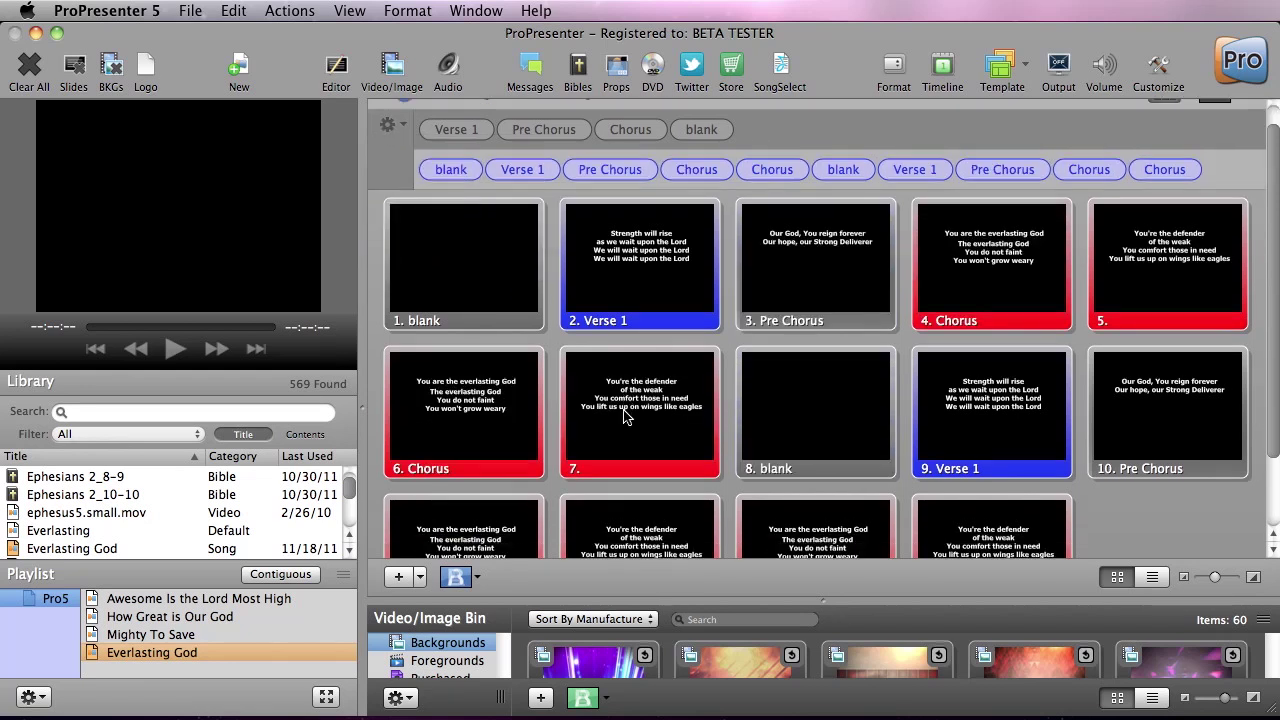
{"action": "left_click", "coordinate": [389, 150]}
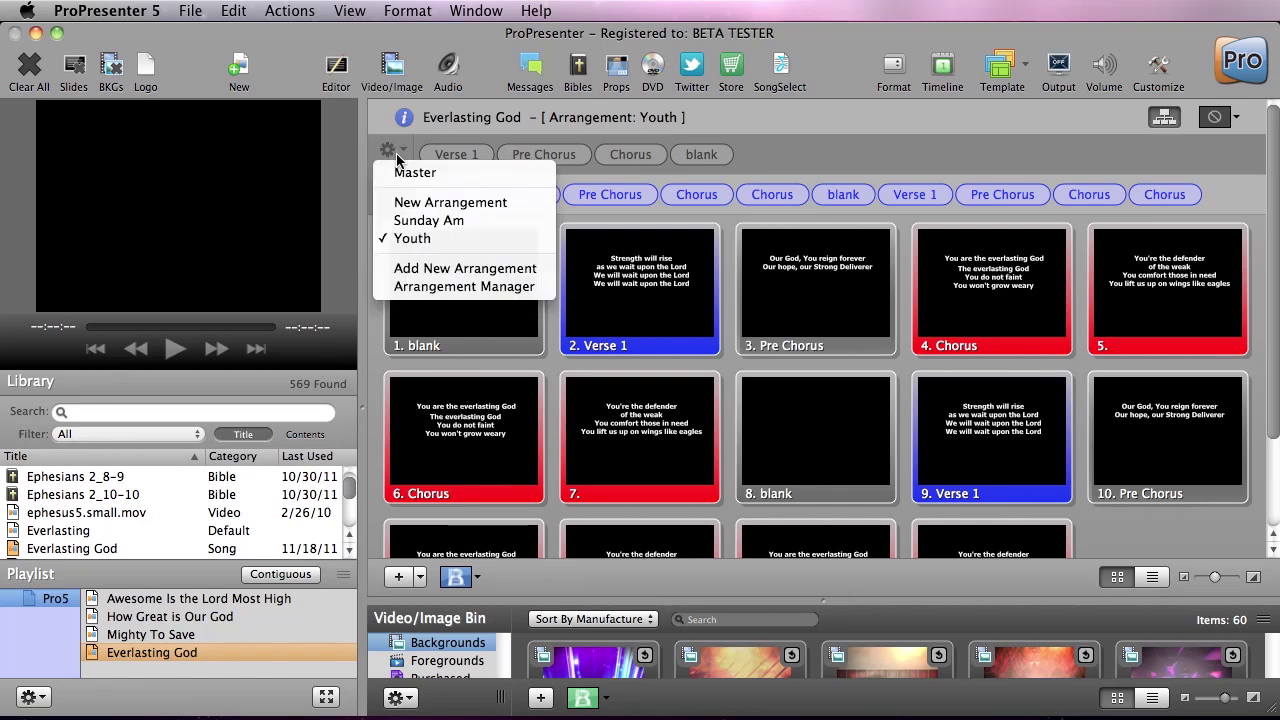
{"action": "left_click", "coordinate": [406, 172]}
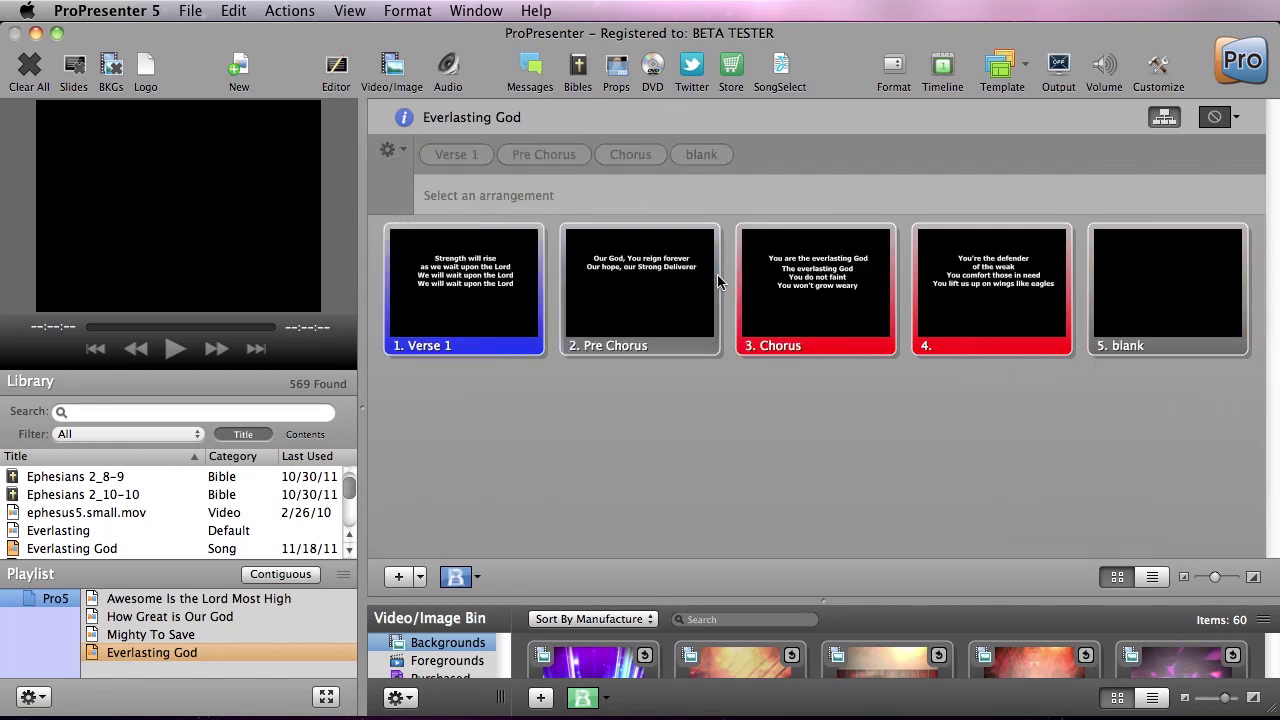
Step: In the slide editor, change 'as' to 'As' at the start of Verse 1's second line
{"action": "left_click", "coordinate": [337, 89]}
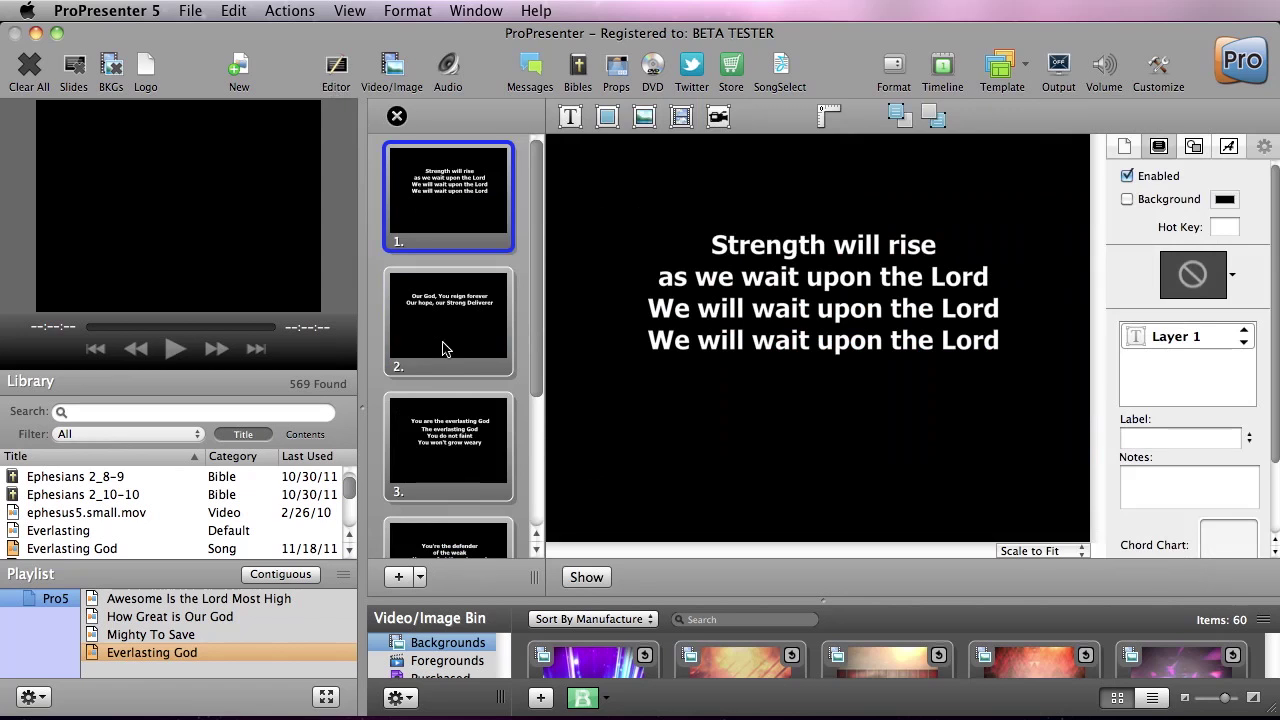
{"action": "left_click", "coordinate": [676, 282]}
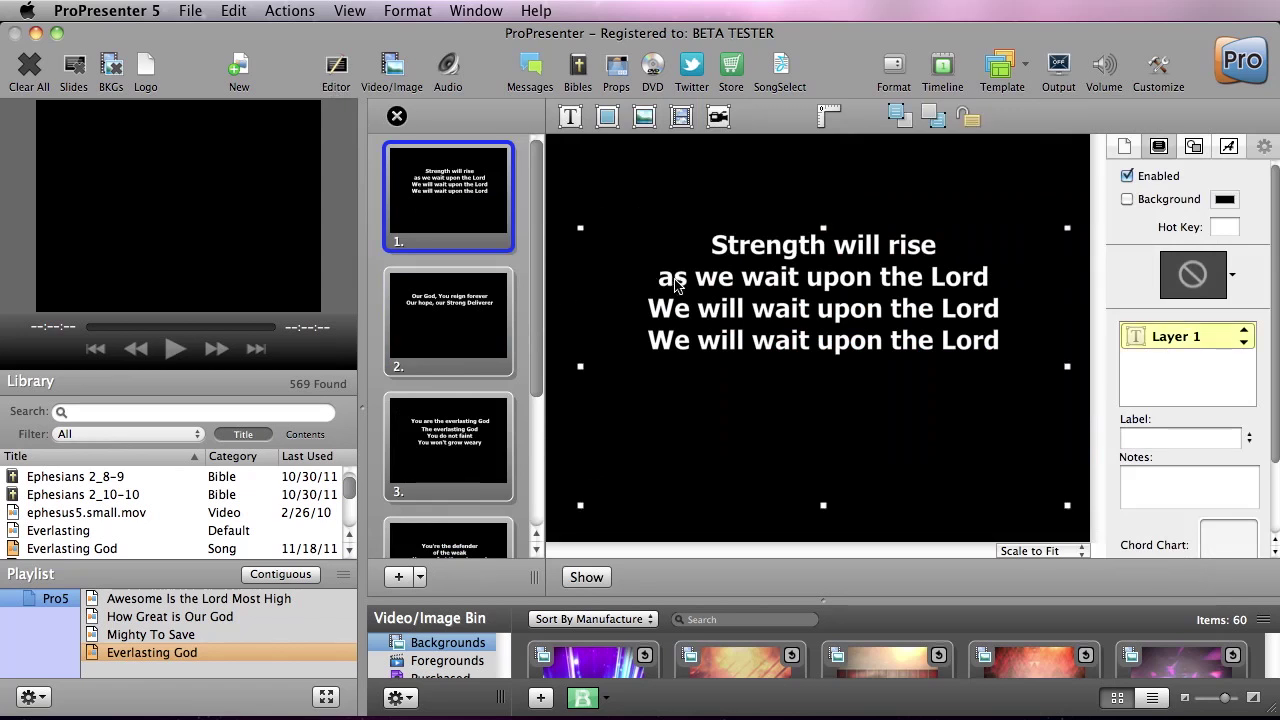
{"action": "triple_click", "coordinate": [676, 282]}
{"action": "left_click", "coordinate": [676, 282]}
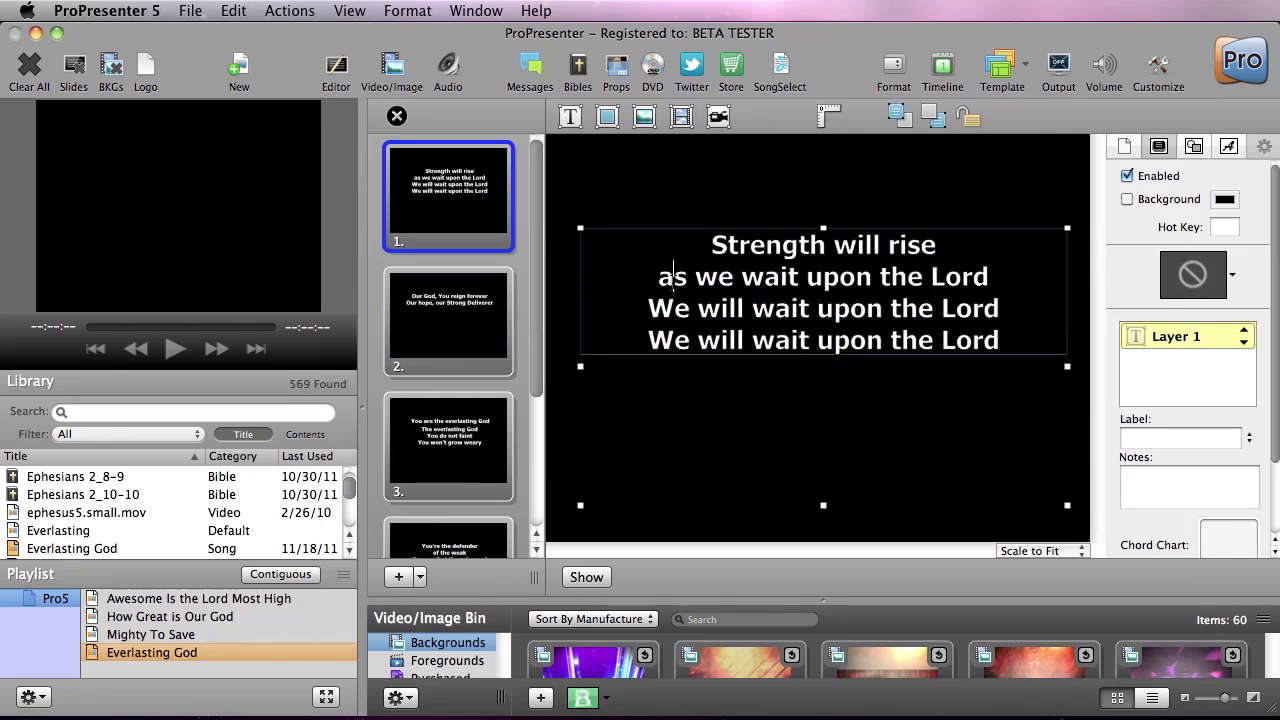
{"action": "key", "text": "BackSpace"}
{"action": "type", "text": "A"}
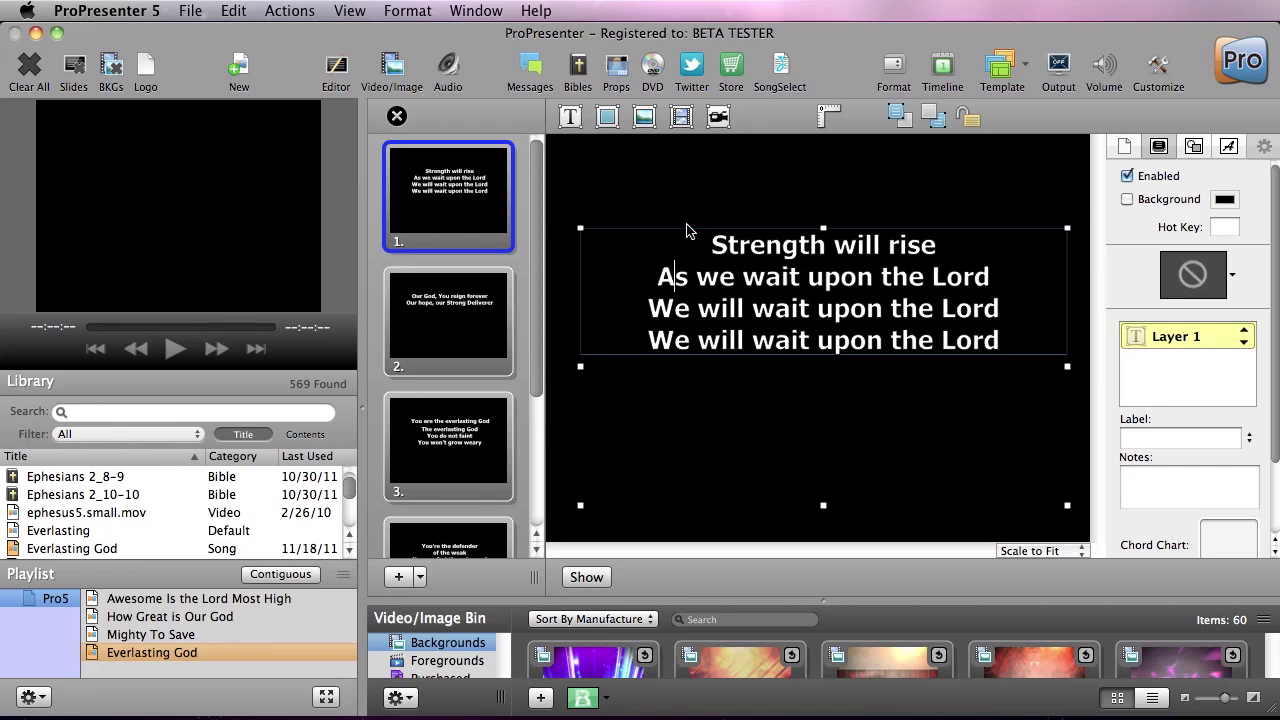
Step: Close the editor, review the Sunday Am slides, and add Everlasting God to the playlist again
{"action": "left_click", "coordinate": [397, 118]}
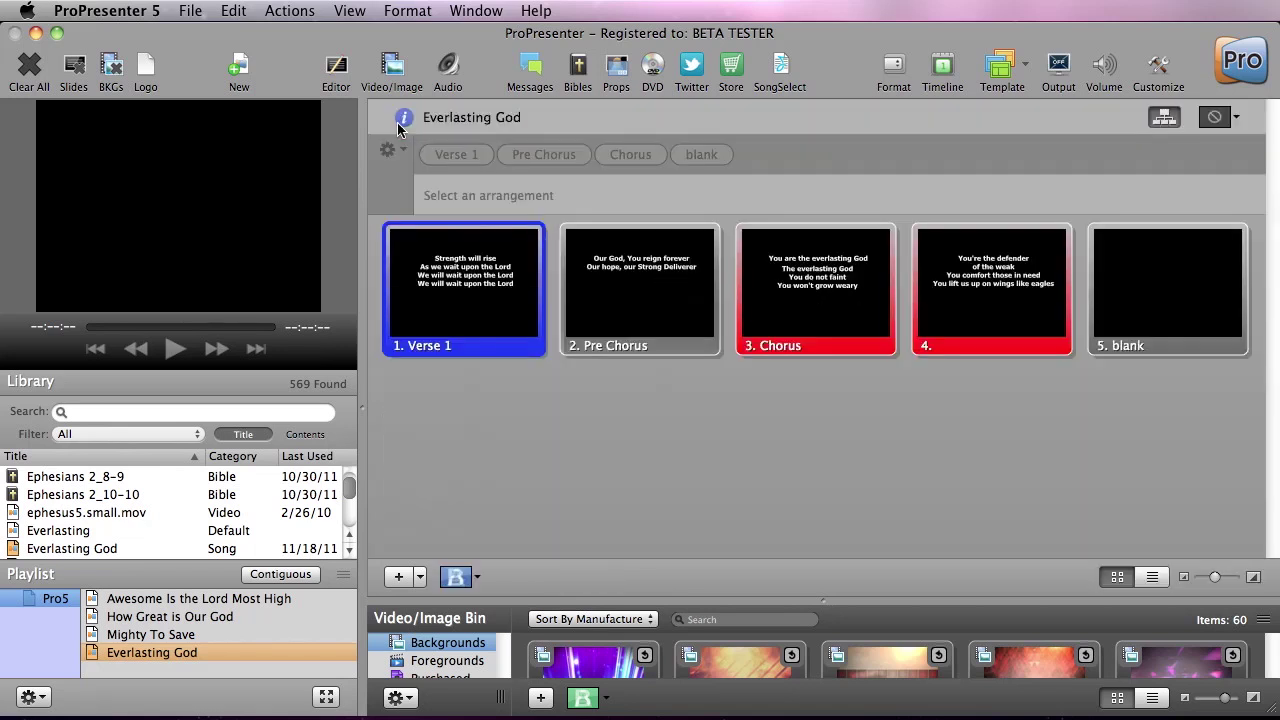
{"action": "left_click", "coordinate": [384, 153]}
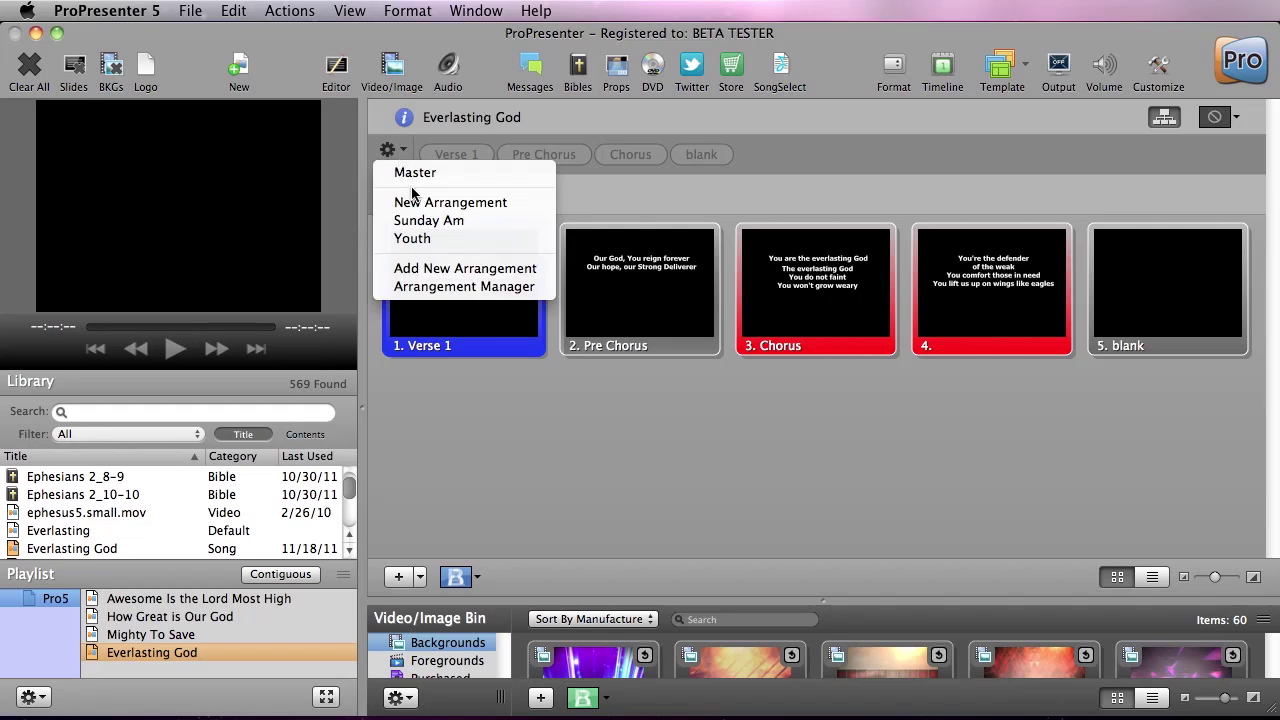
{"action": "left_click", "coordinate": [417, 221]}
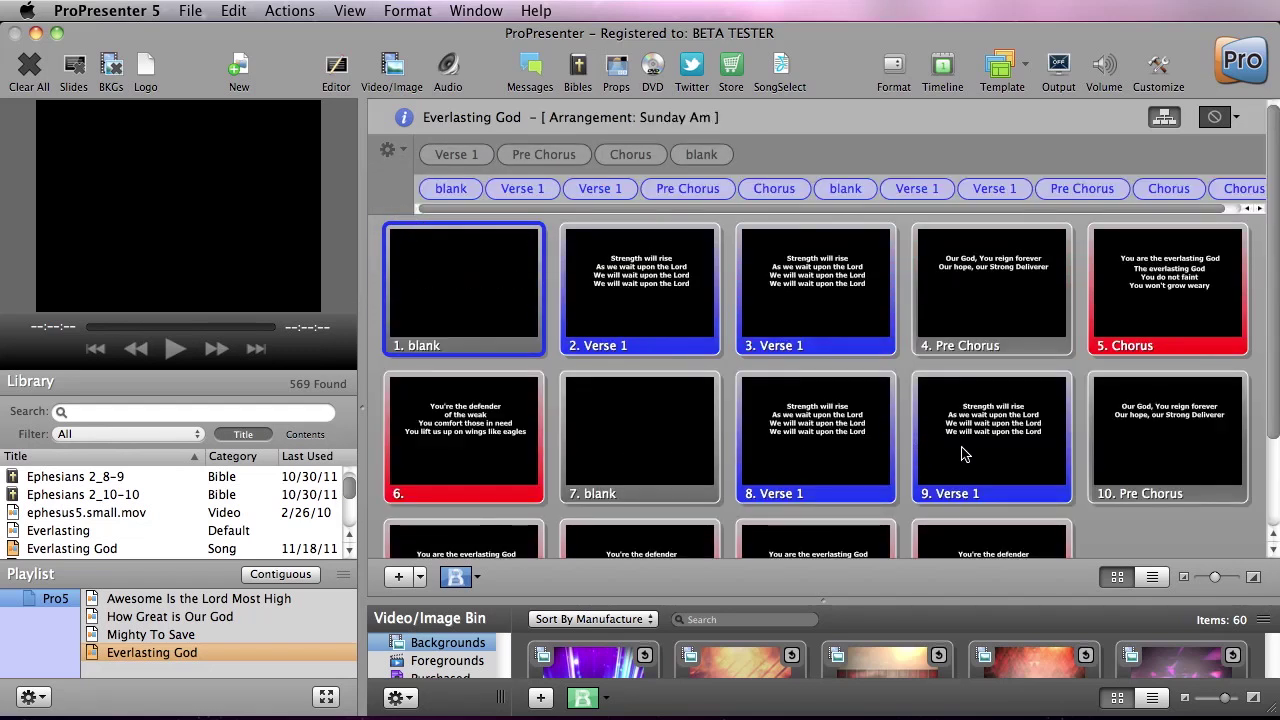
{"action": "scroll", "coordinate": [886, 457], "scroll_direction": "down", "scroll_amount": 3}
{"action": "scroll", "coordinate": [886, 457], "scroll_direction": "up", "scroll_amount": 3}
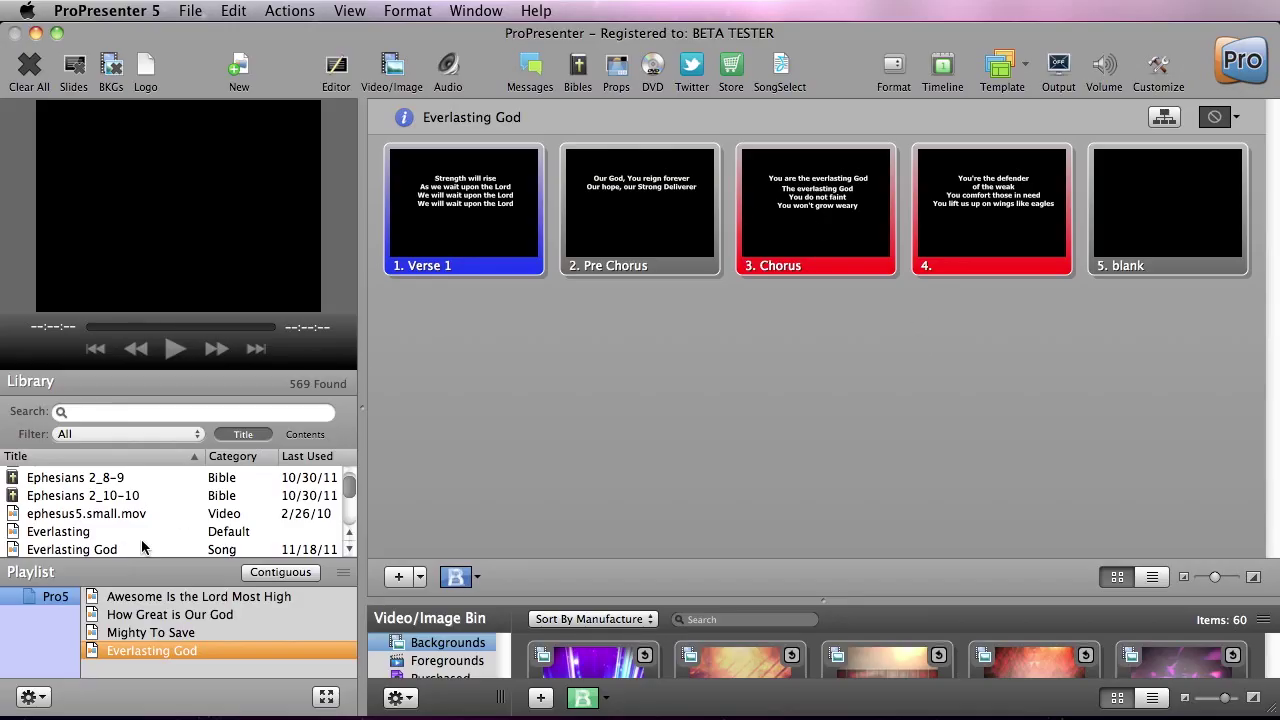
{"action": "left_click_drag", "start_coordinate": [110, 557], "coordinate": [176, 668]}
Step: Apply the Sunday Am arrangement to the first Everlasting God playlist copy
{"action": "left_click", "coordinate": [177, 655]}
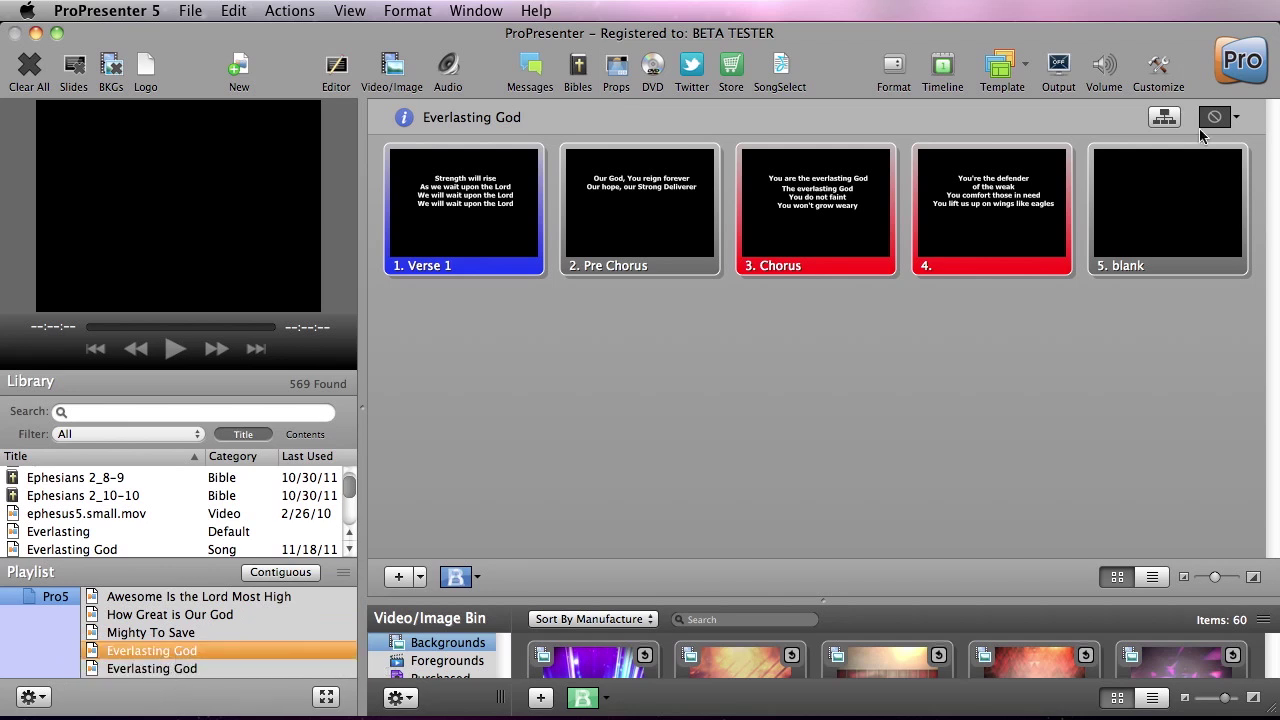
{"action": "left_click", "coordinate": [1163, 120]}
{"action": "left_click", "coordinate": [403, 152]}
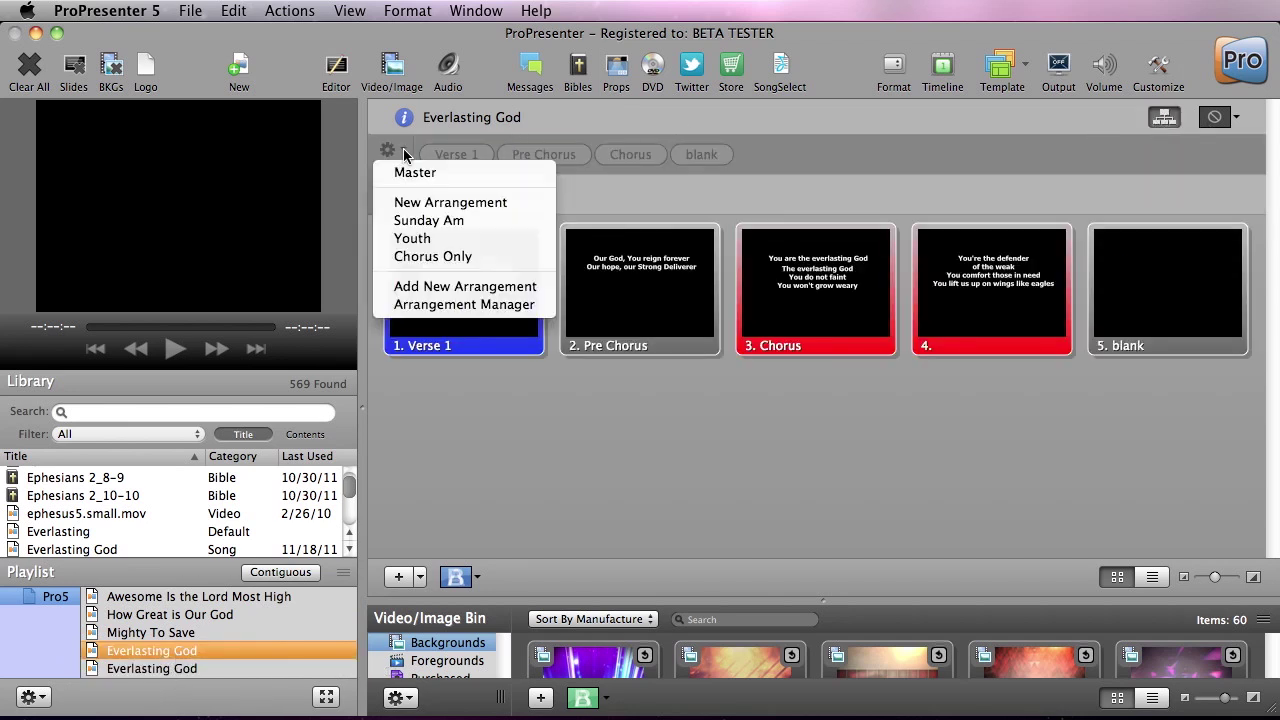
{"action": "left_click", "coordinate": [428, 221]}
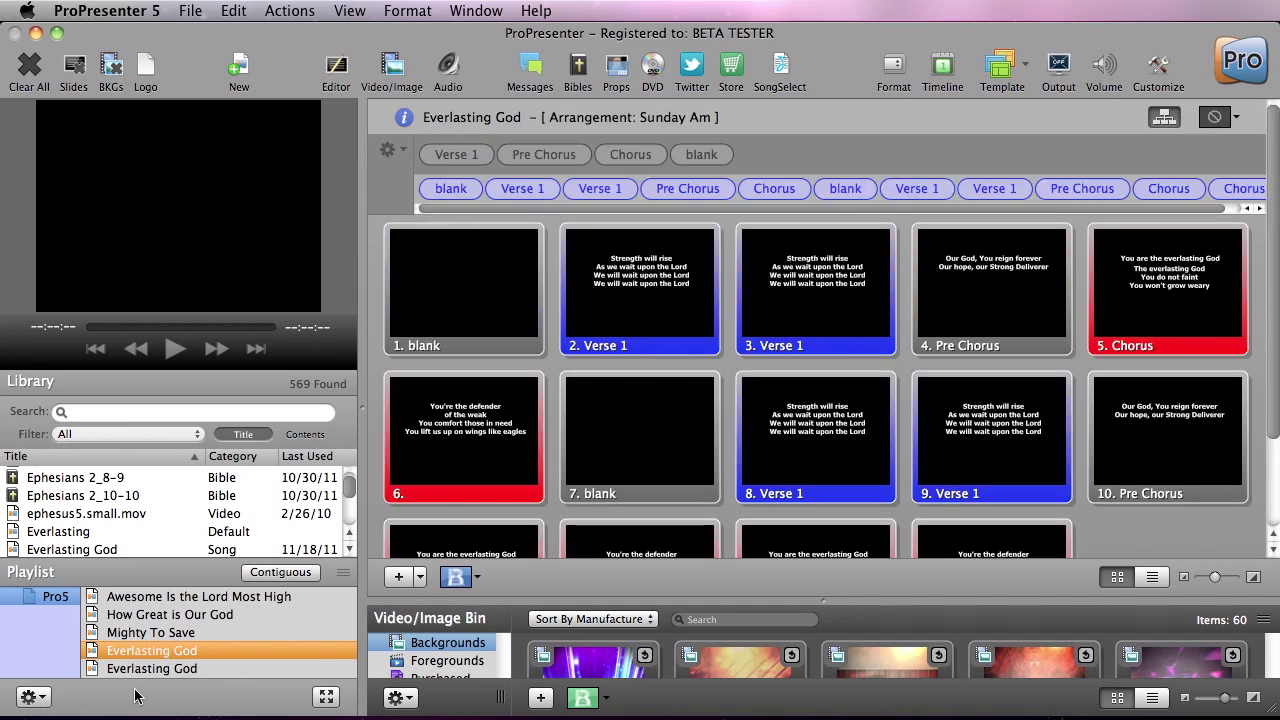
{"action": "left_click", "coordinate": [163, 670]}
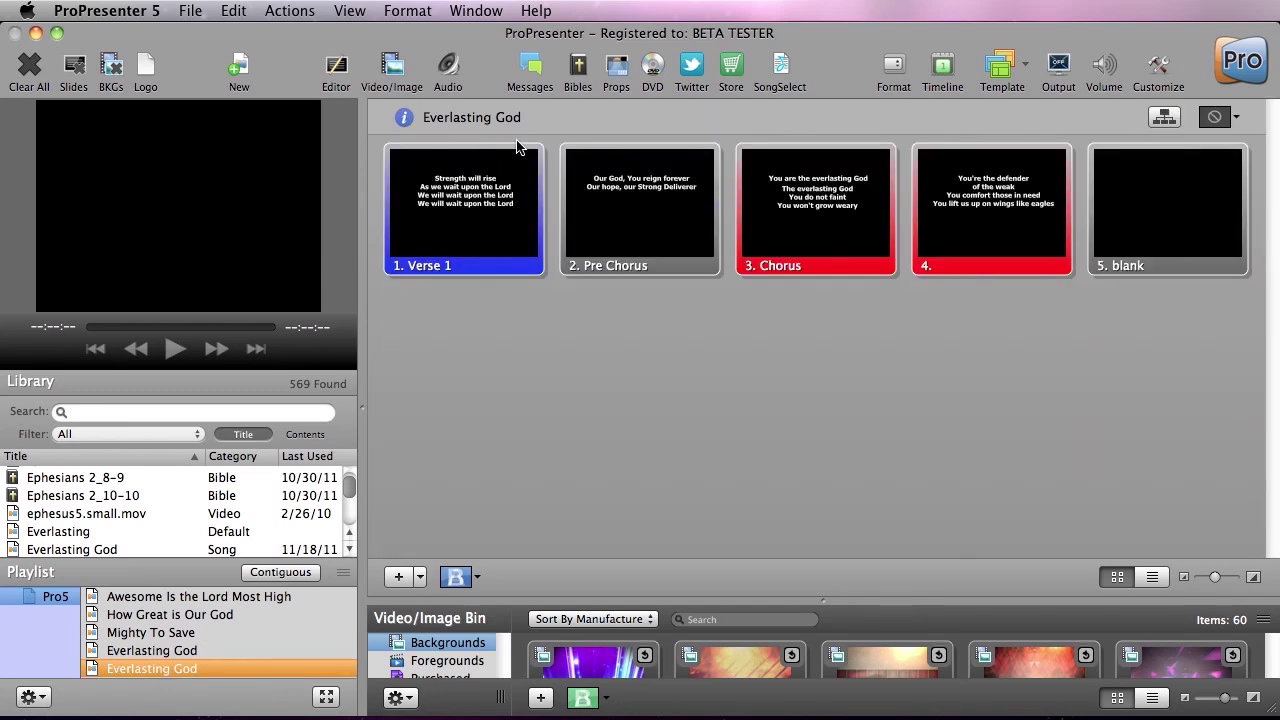
Step: Apply the Chorus Only arrangement to the second Everlasting God playlist entry
{"action": "left_click", "coordinate": [1168, 118]}
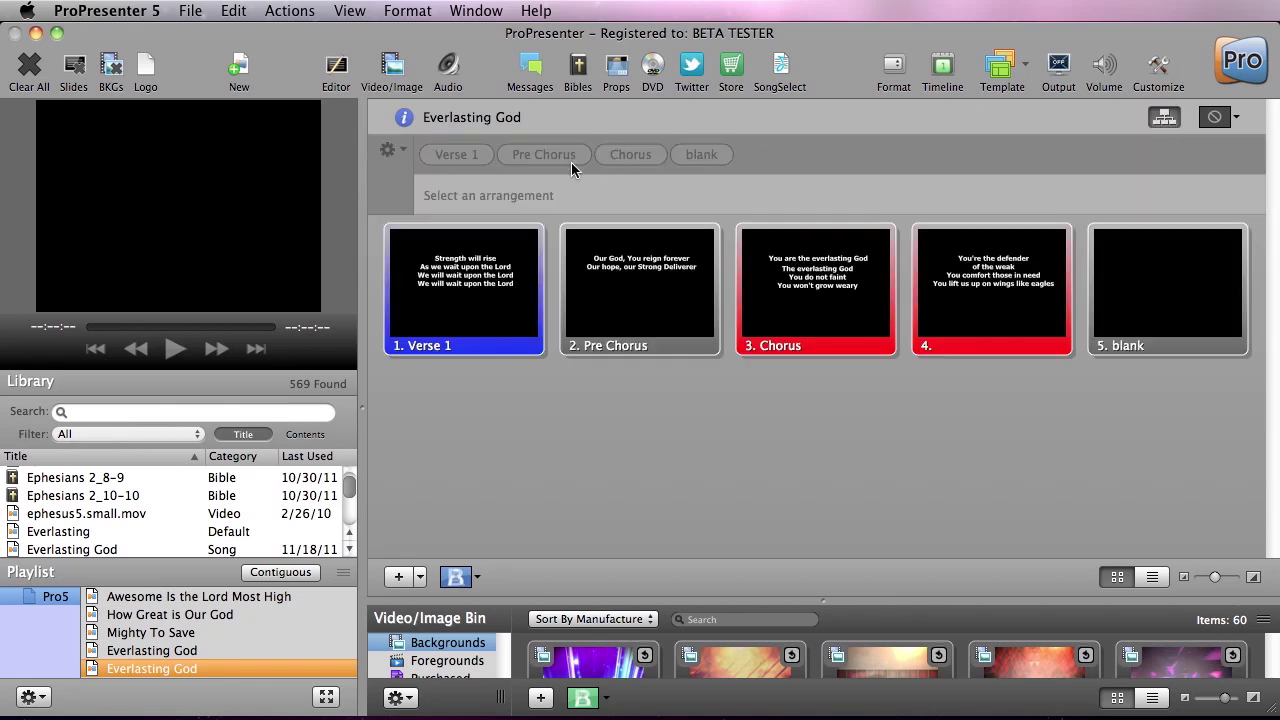
{"action": "left_click", "coordinate": [389, 150]}
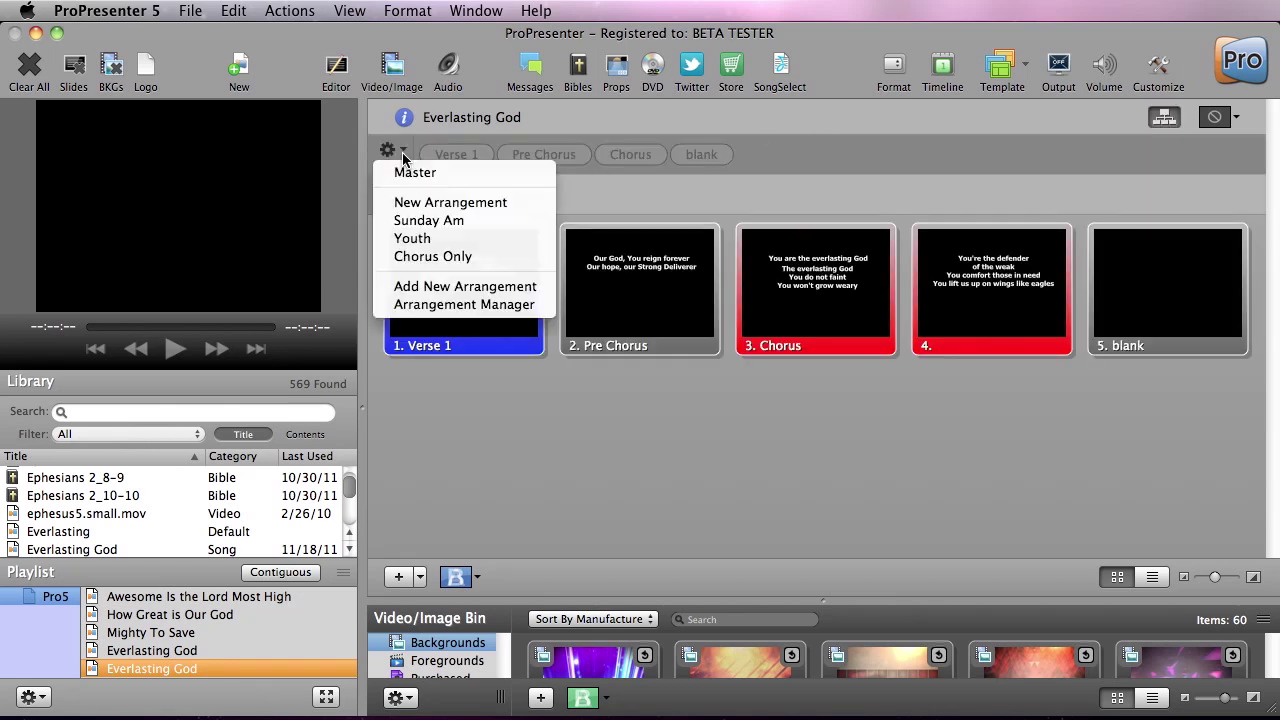
{"action": "left_click", "coordinate": [430, 257]}
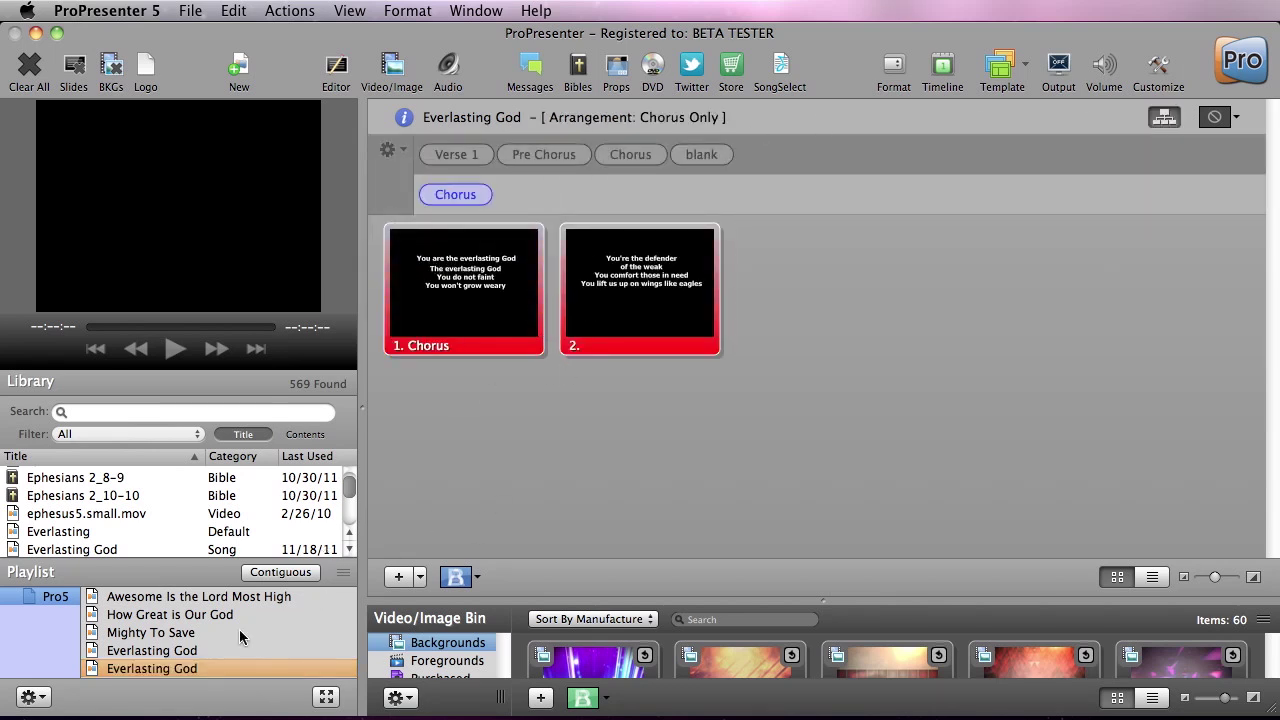
Step: Compare both playlist entries: the first shows Sunday Am, the second Chorus Only
{"action": "left_click", "coordinate": [203, 648]}
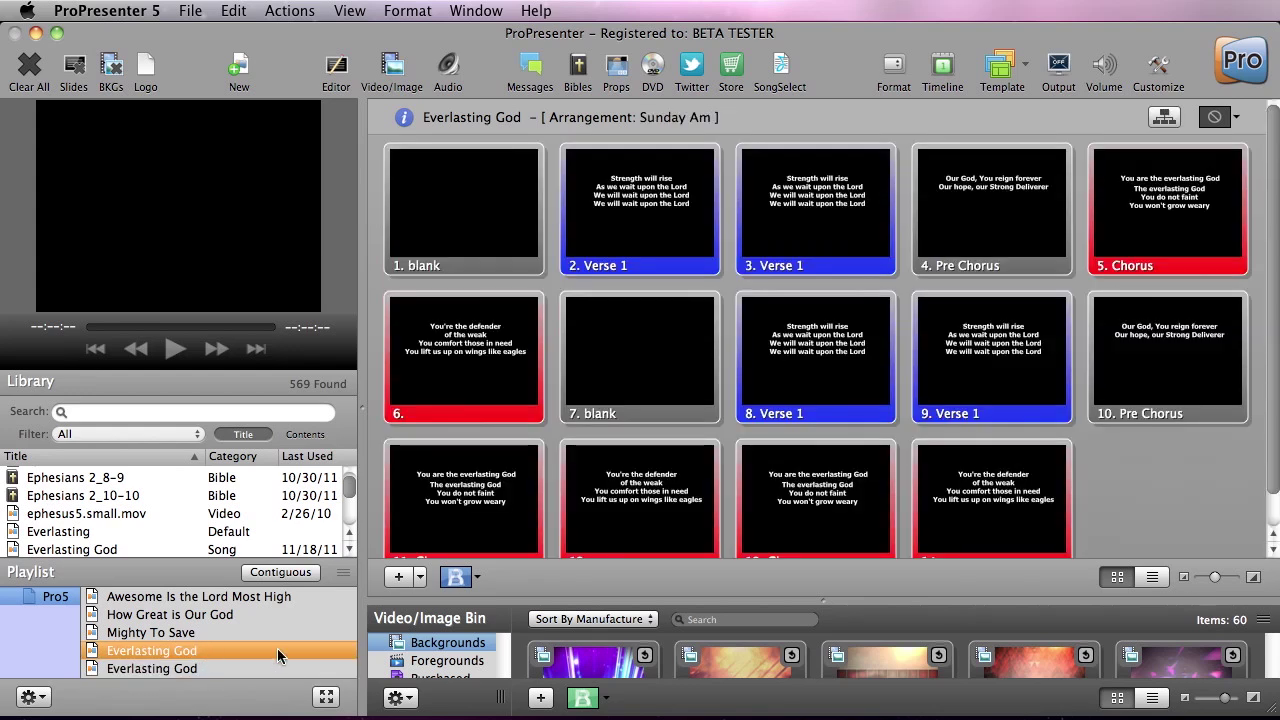
{"action": "left_click", "coordinate": [196, 669]}
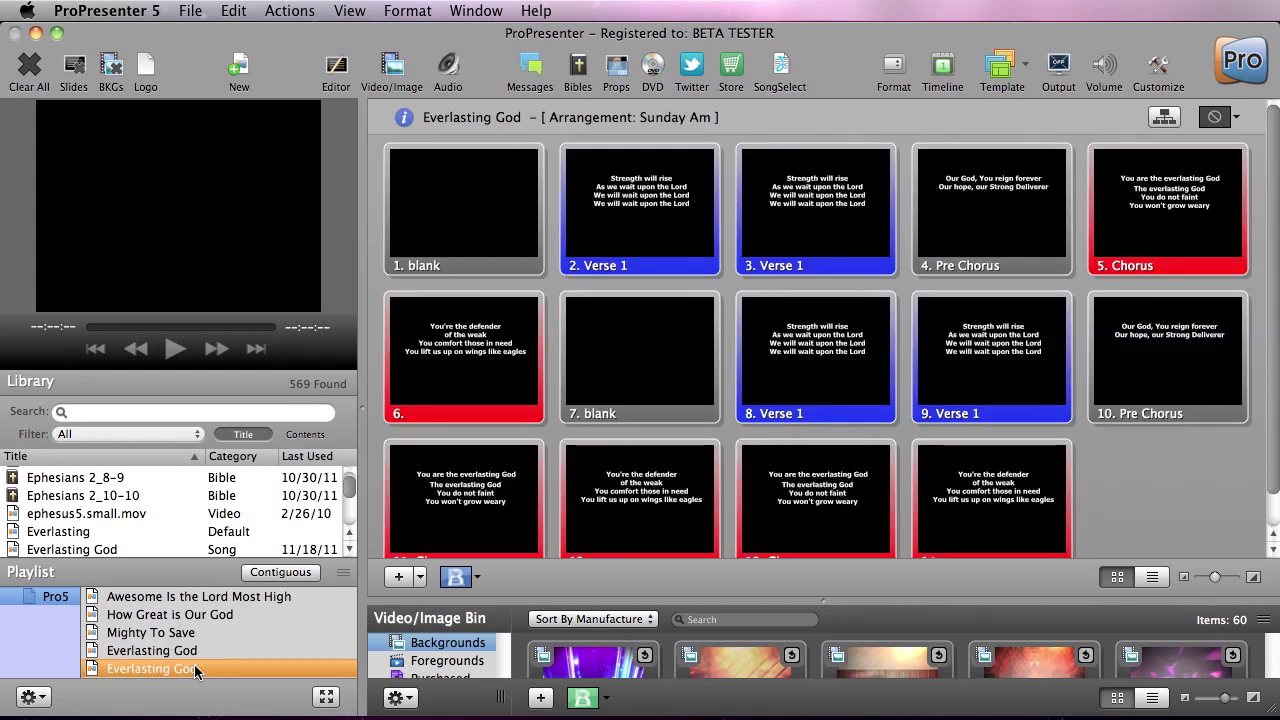
{"action": "left_click", "coordinate": [195, 651]}
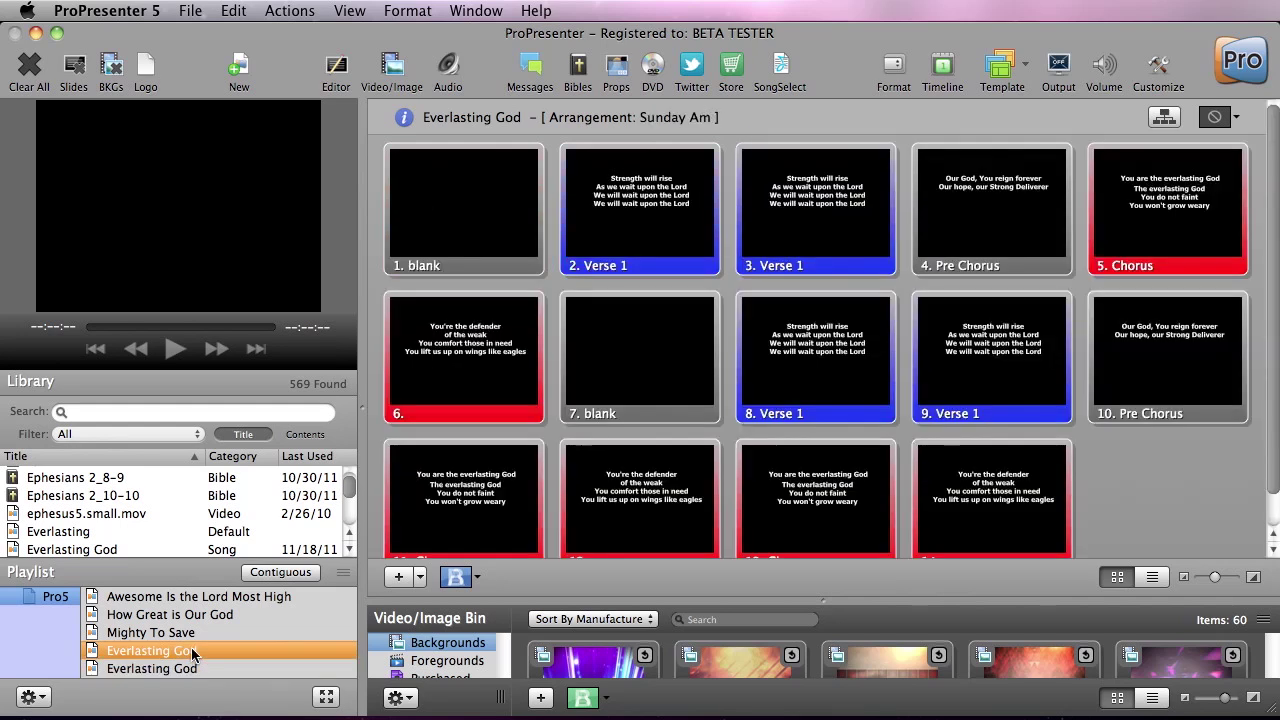